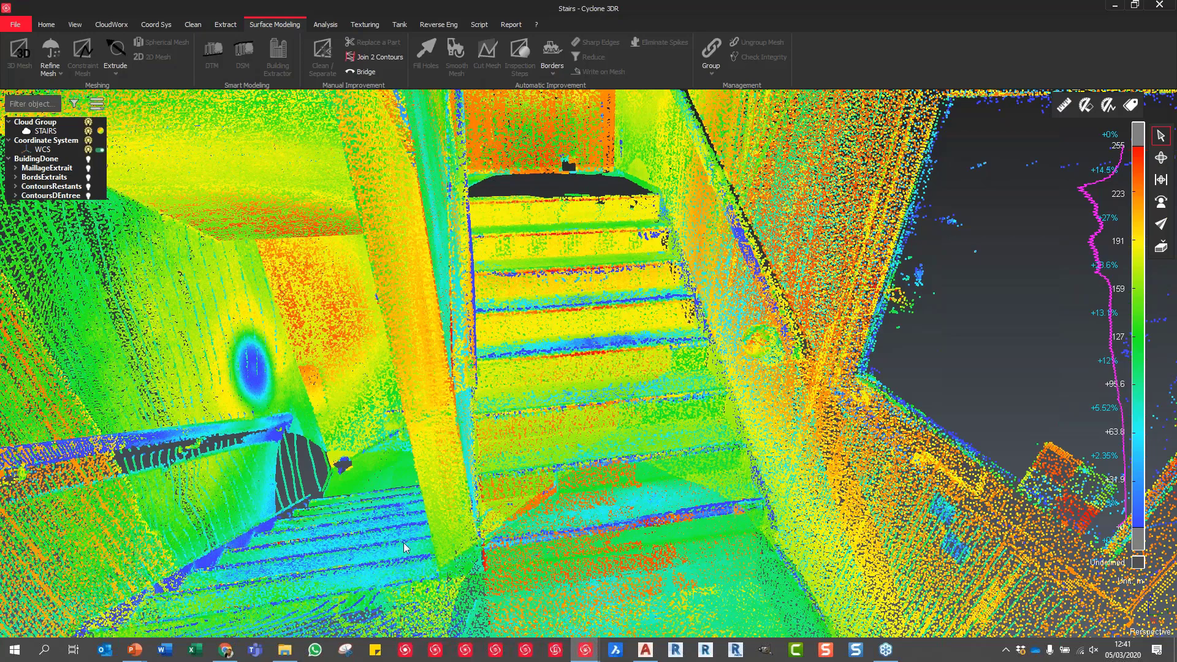
# - Inspect the staircase point cloud, going from the interior stair flight out to an outside view of the whole stairwell
pyautogui.scroll(1, 627, 341)
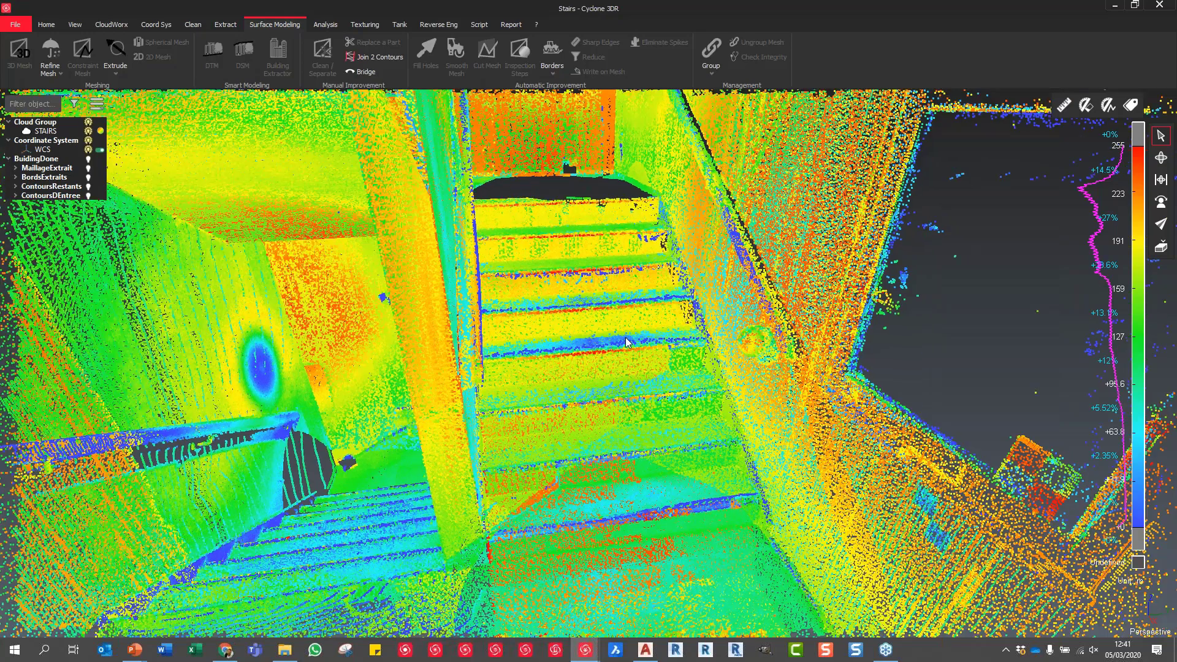
pyautogui.scroll(-5, 627, 343)
pyautogui.moveTo(830, 376); pyautogui.dragTo(666, 410)
pyautogui.scroll(-4, 666, 409)
pyautogui.moveTo(741, 399); pyautogui.dragTo(725, 561, button='right')
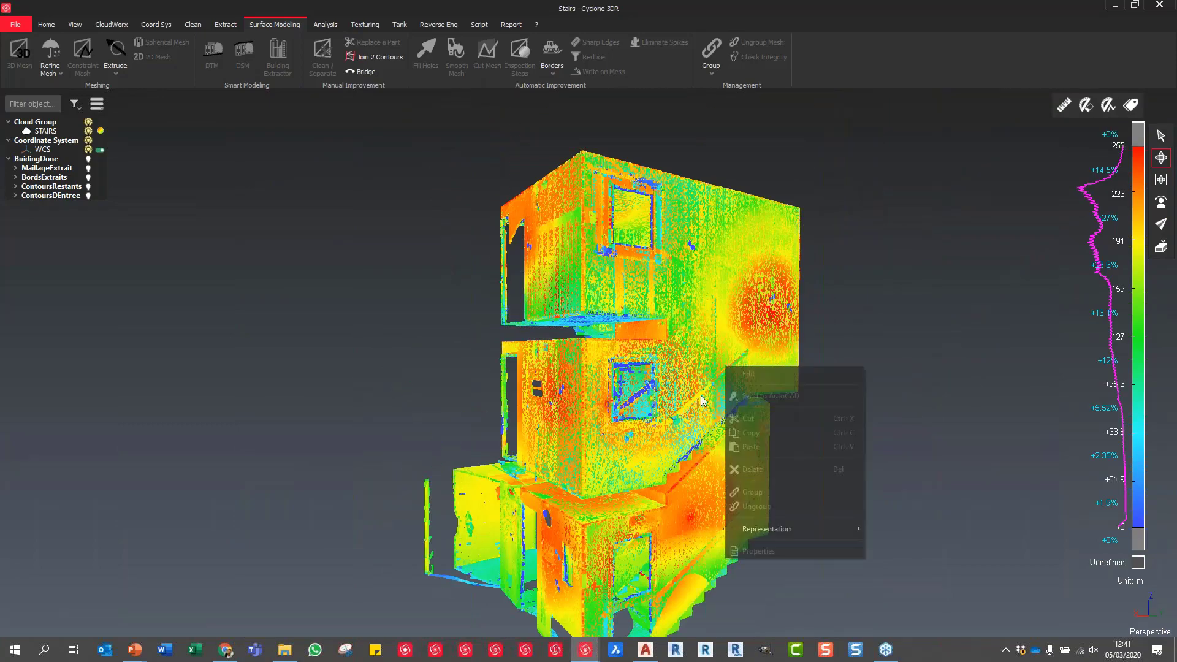
pyautogui.click(679, 425)
pyautogui.moveTo(679, 425); pyautogui.dragTo(624, 417)
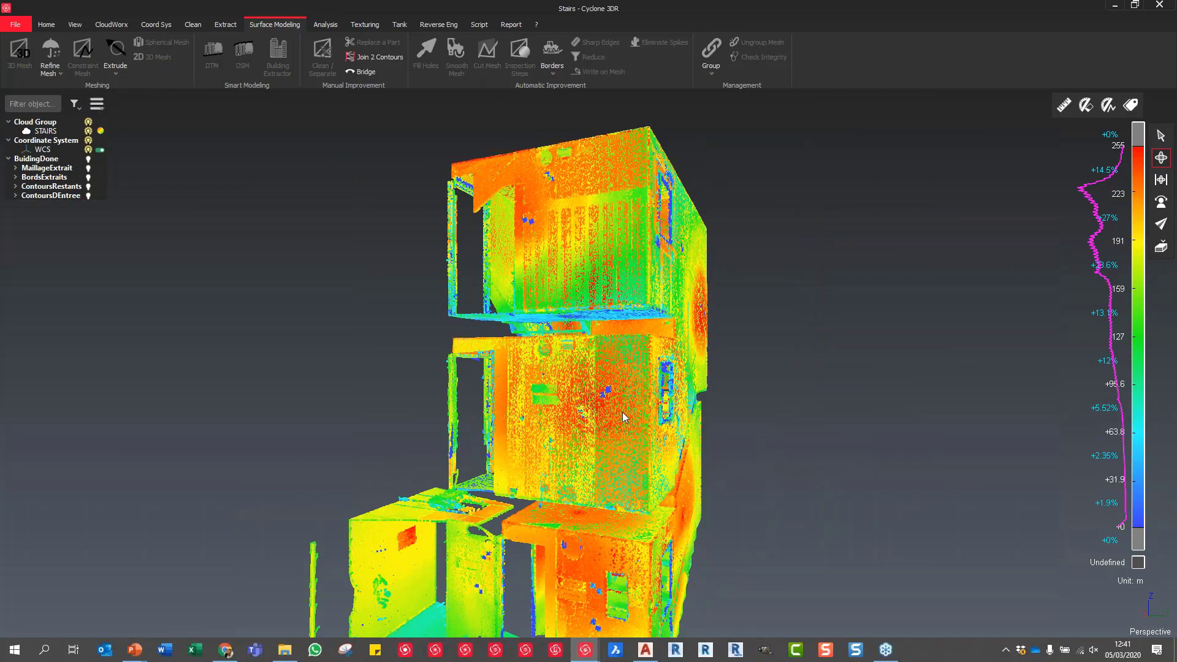
# - Examine the ascending stair flight and its railings from inside the middle storey of the point cloud
pyautogui.scroll(6, 625, 417)
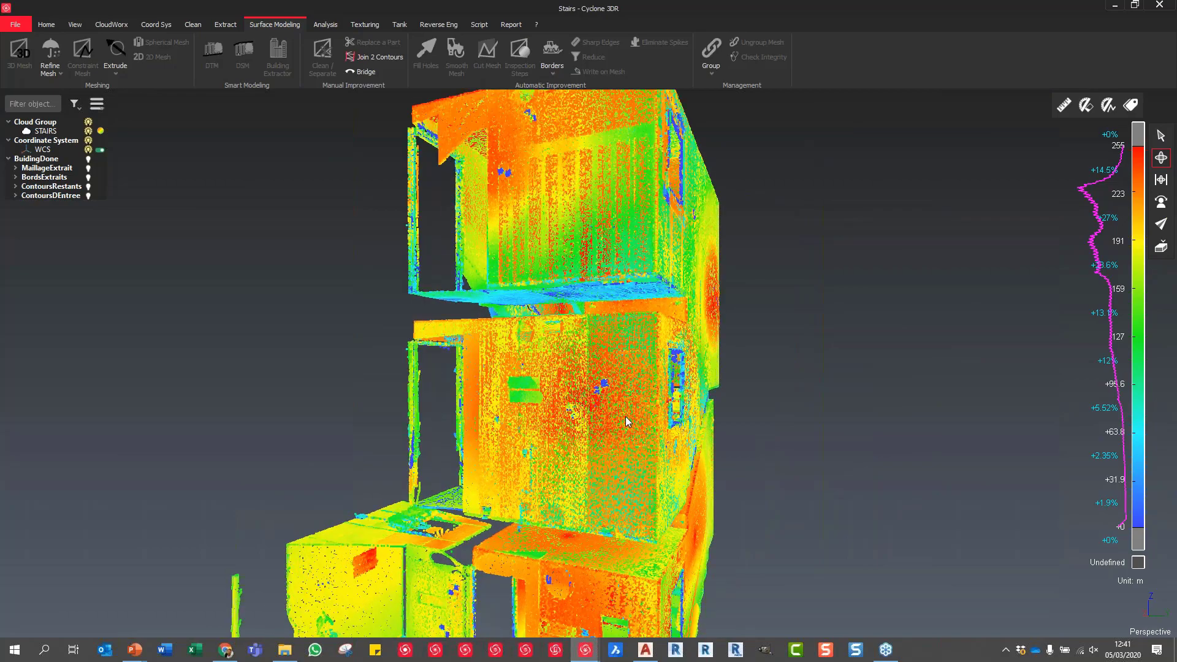
pyautogui.scroll(3, 629, 424)
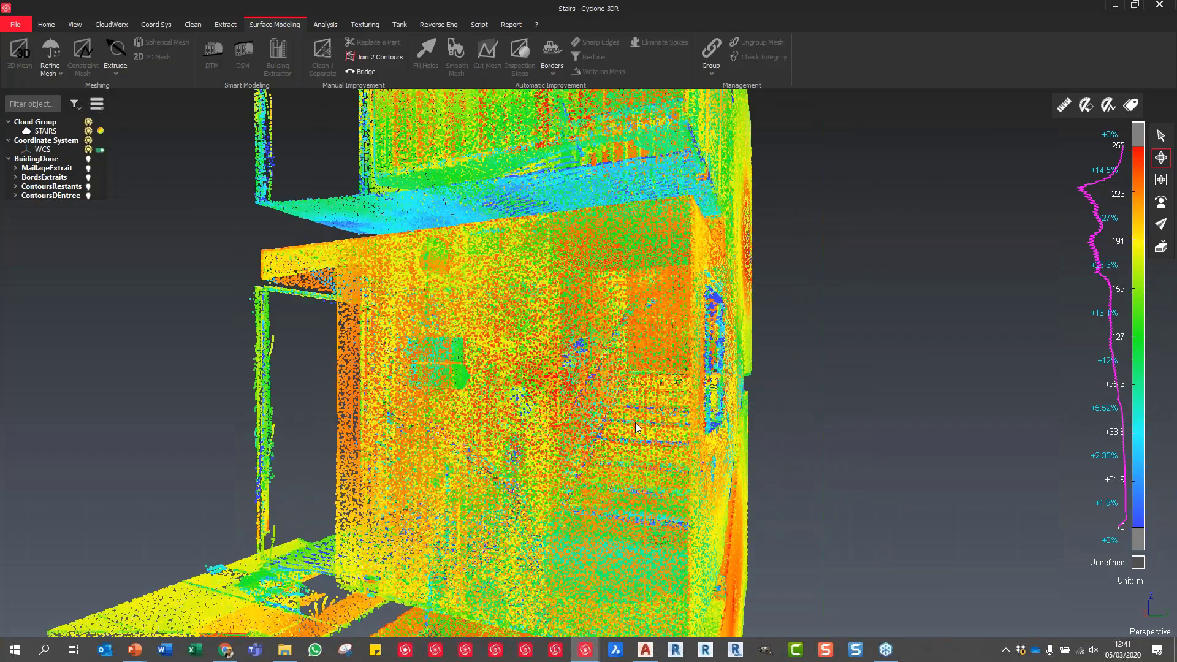
pyautogui.scroll(5, 644, 435)
pyautogui.scroll(3, 627, 385)
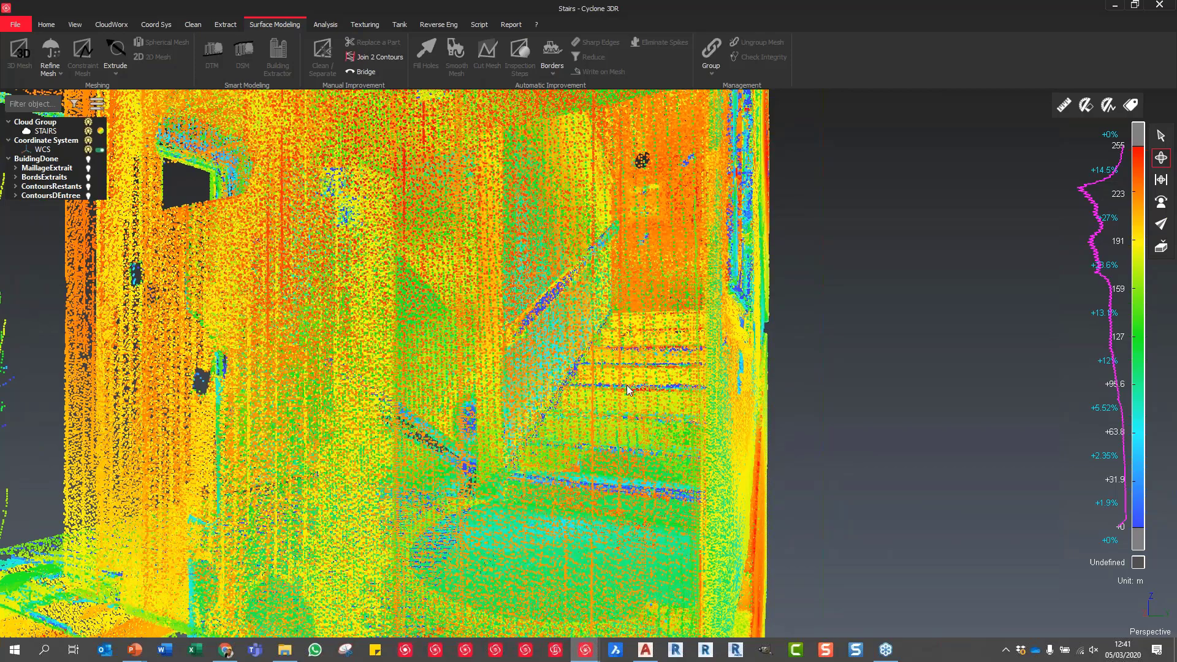
pyautogui.scroll(3, 626, 385)
pyautogui.scroll(3, 621, 388)
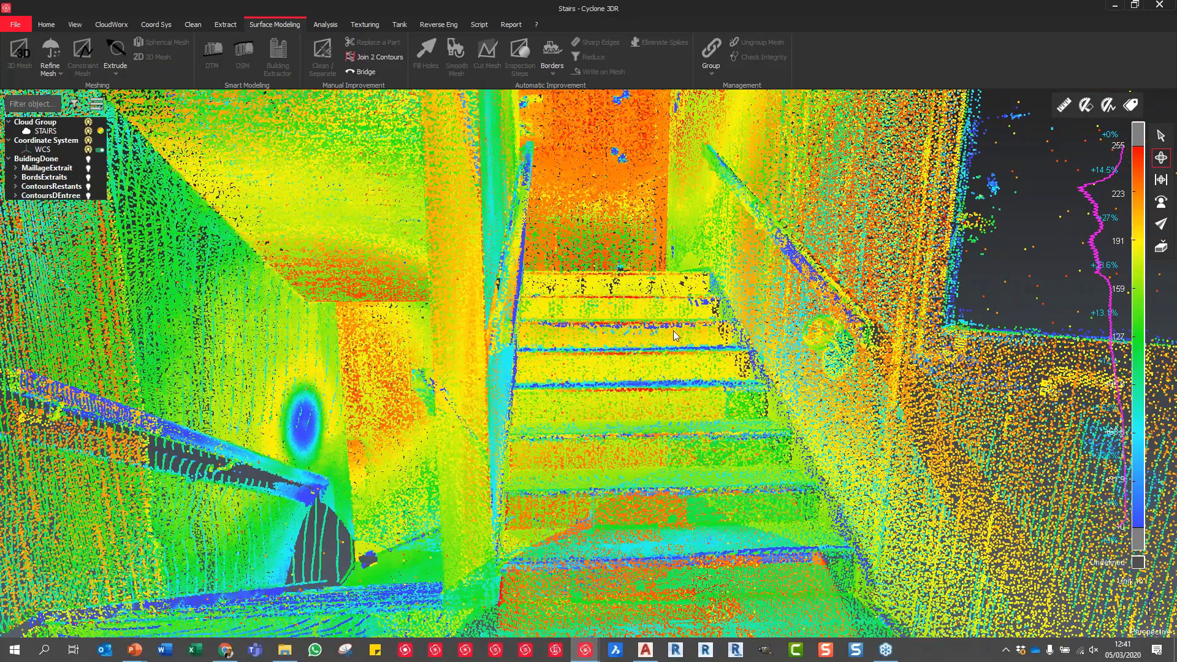
pyautogui.moveTo(674, 331); pyautogui.dragTo(690, 303)
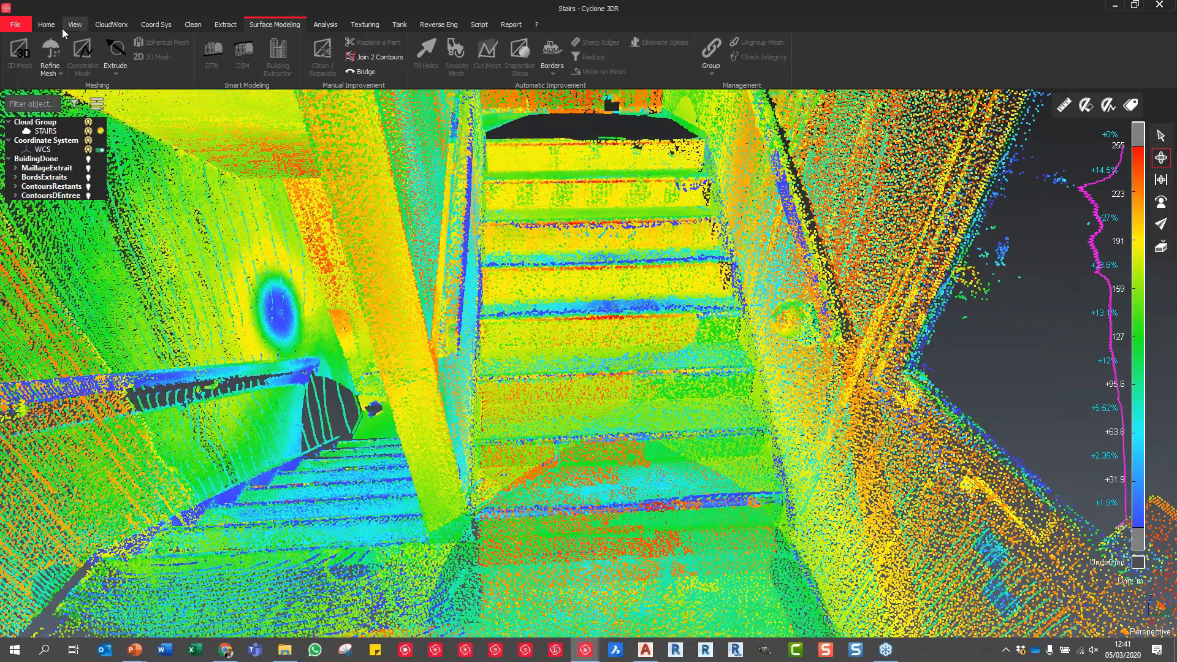
# - Check the default camera profile in the general settings and leave them without changes
pyautogui.click(46, 25)
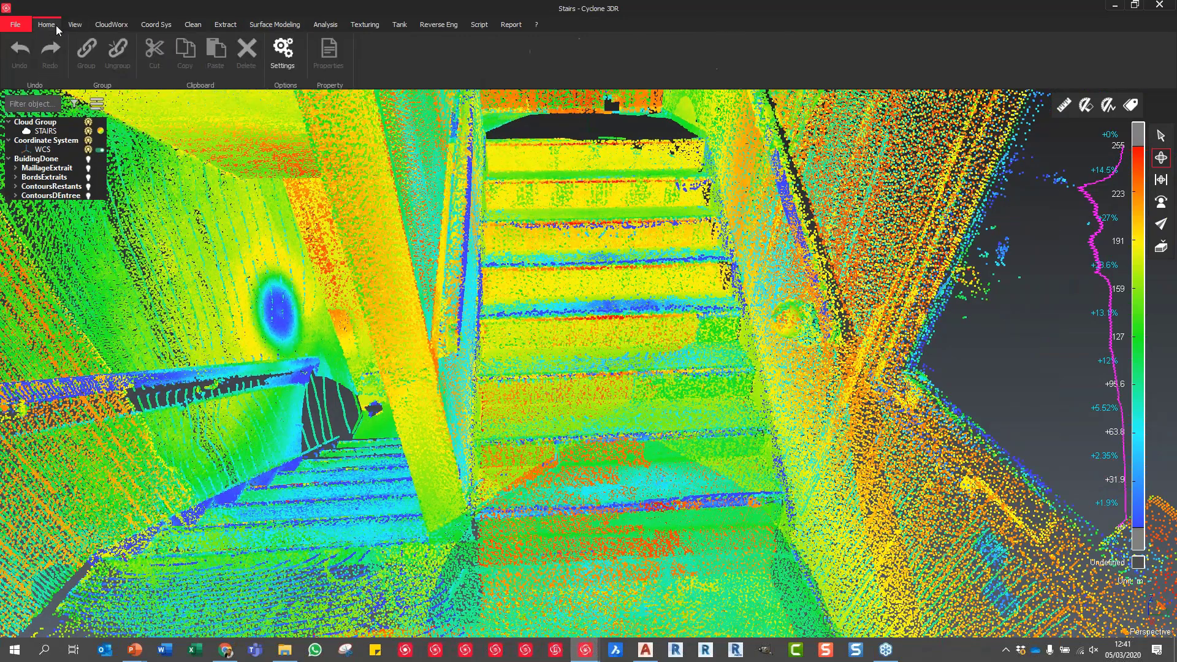
pyautogui.click(288, 71)
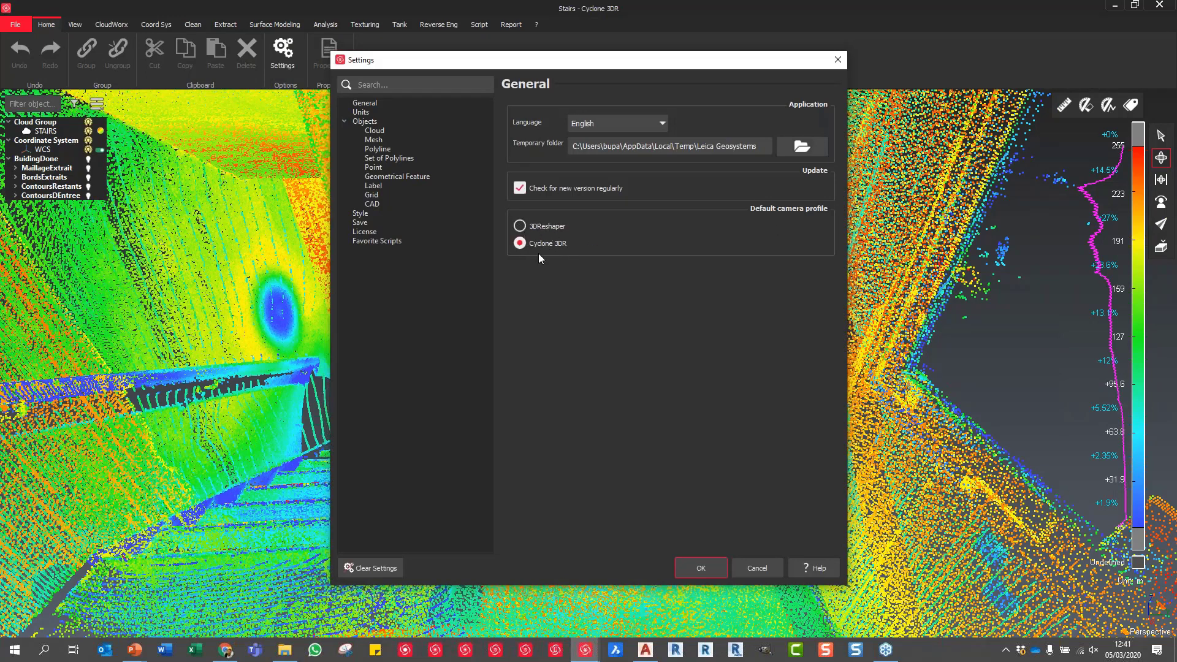
pyautogui.click(759, 568)
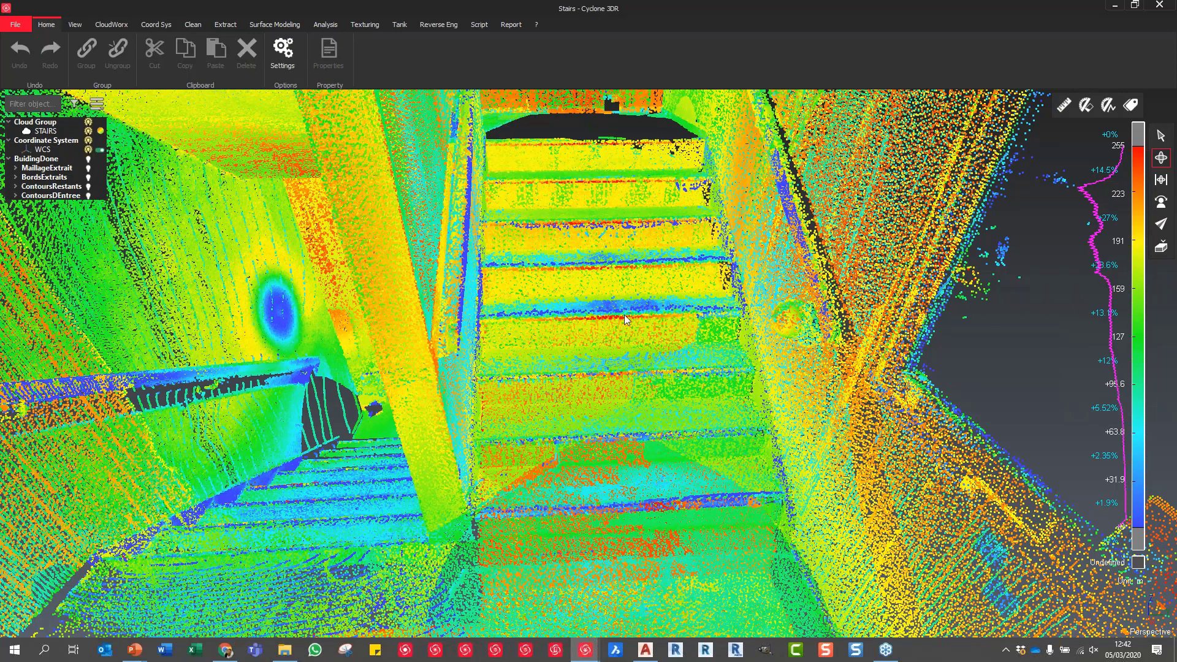
# - Compare the STAIRS cloud in Real Color and Flat representation, return it to Inspection, and adjust its point size
pyautogui.scroll(-1, 624, 318)
pyautogui.scroll(2, 622, 315)
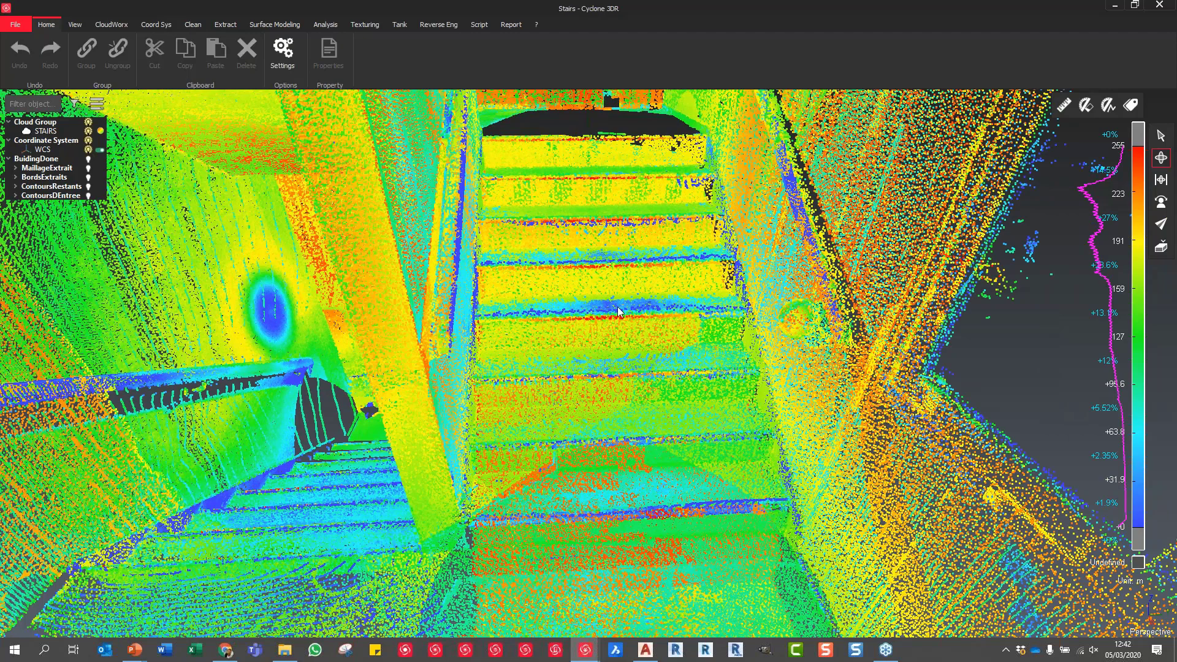
pyautogui.click(100, 130)
pyautogui.click(145, 160)
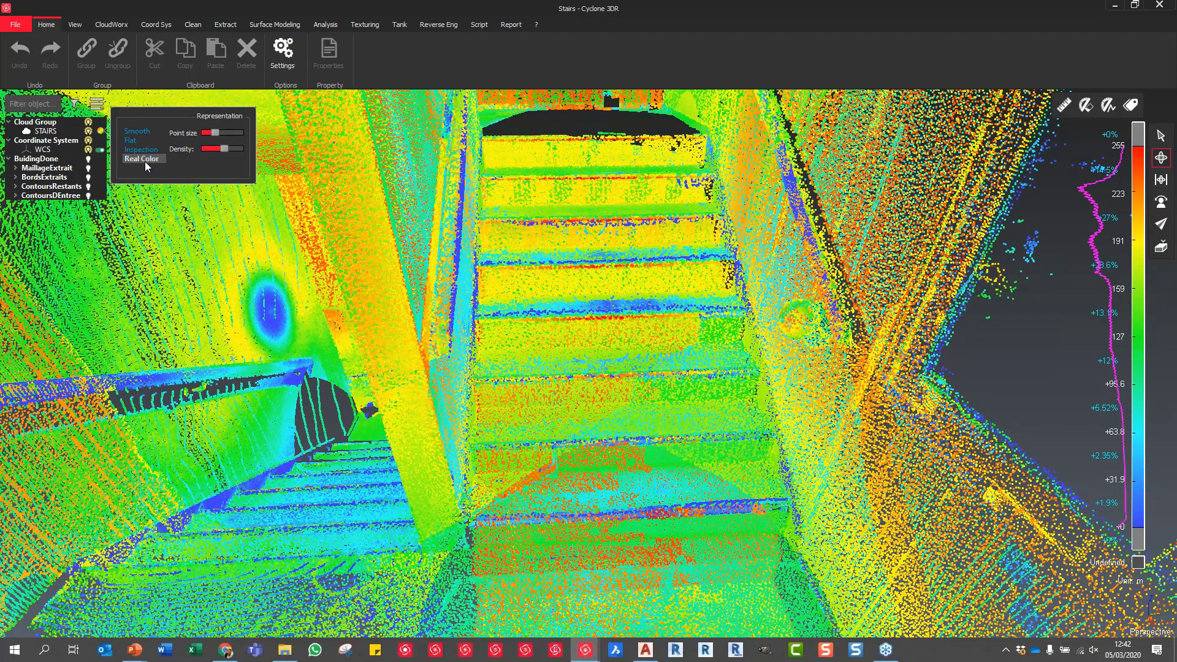
pyautogui.click(142, 149)
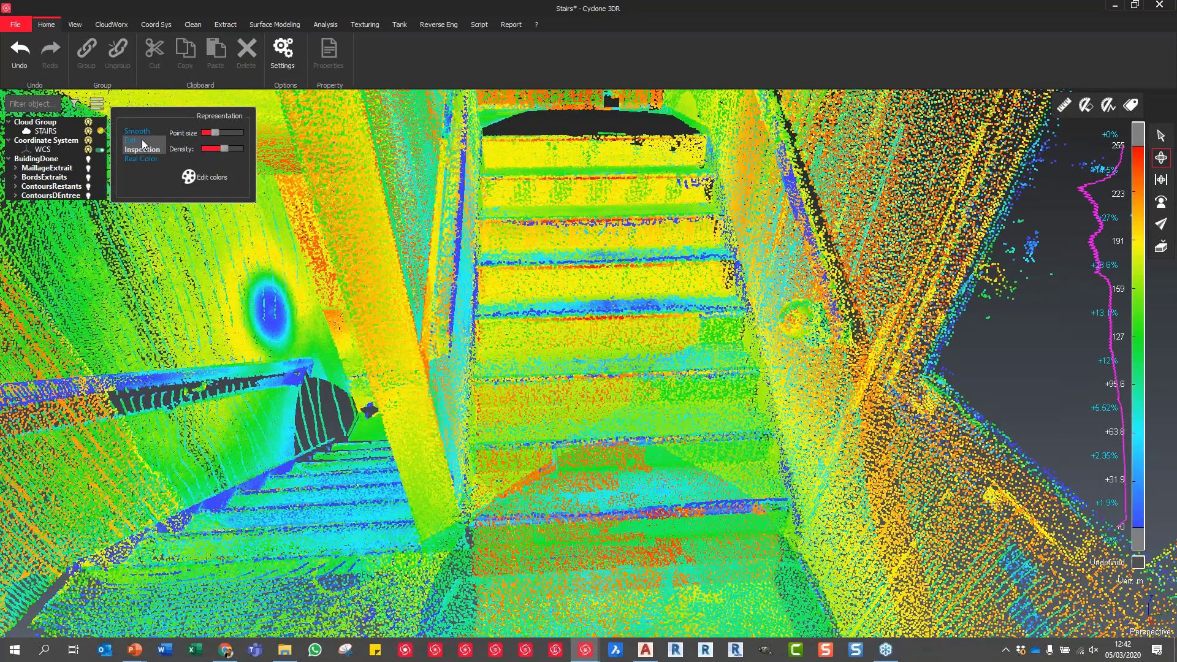
pyautogui.click(141, 140)
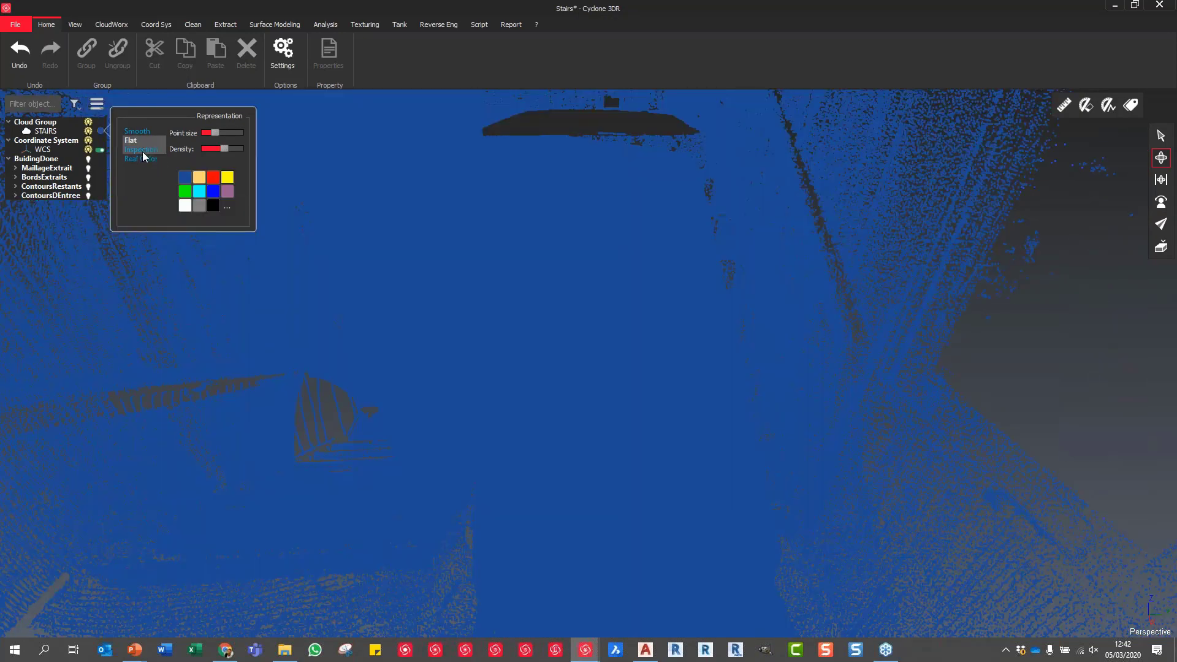
pyautogui.click(143, 150)
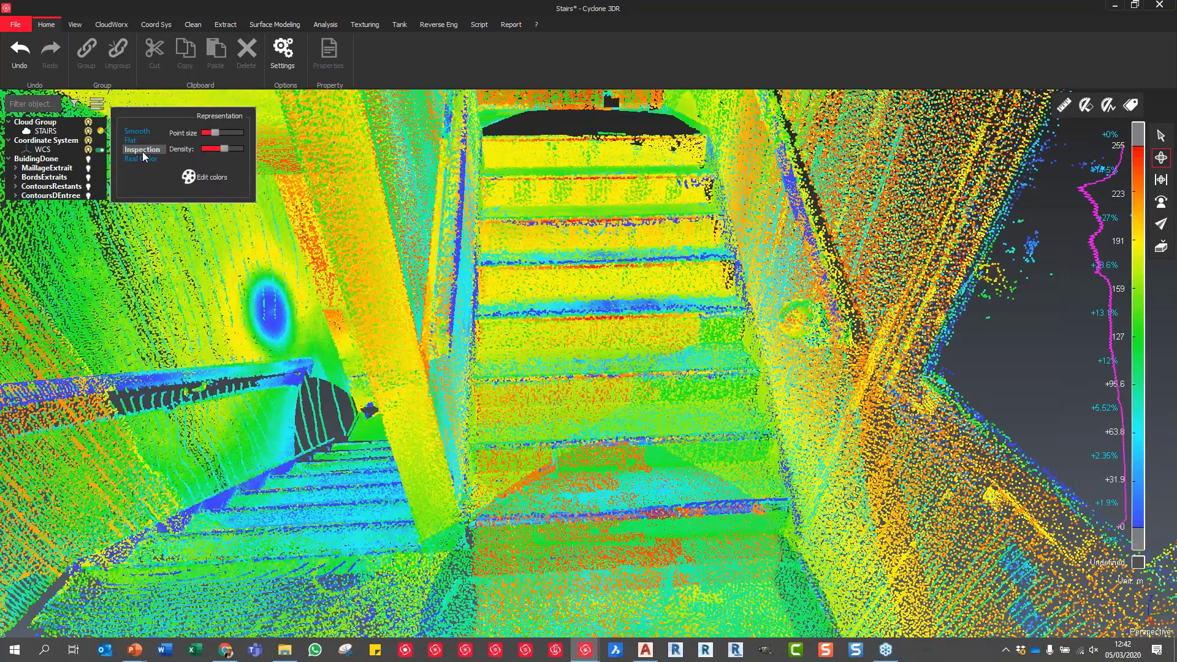
pyautogui.moveTo(211, 134); pyautogui.dragTo(219, 137)
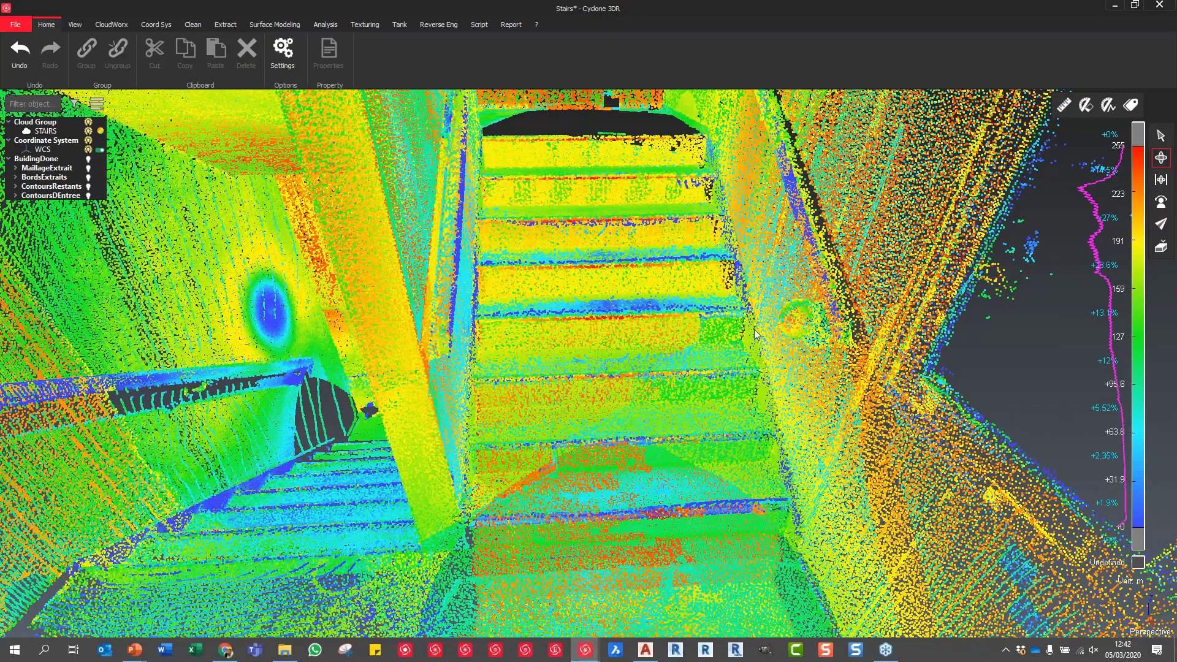
# - Start the Building Extractor on the STAIRS cloud and extract the top riser of the ascending flight with an automatic contour
pyautogui.click(1162, 140)
pyautogui.click(234, 26)
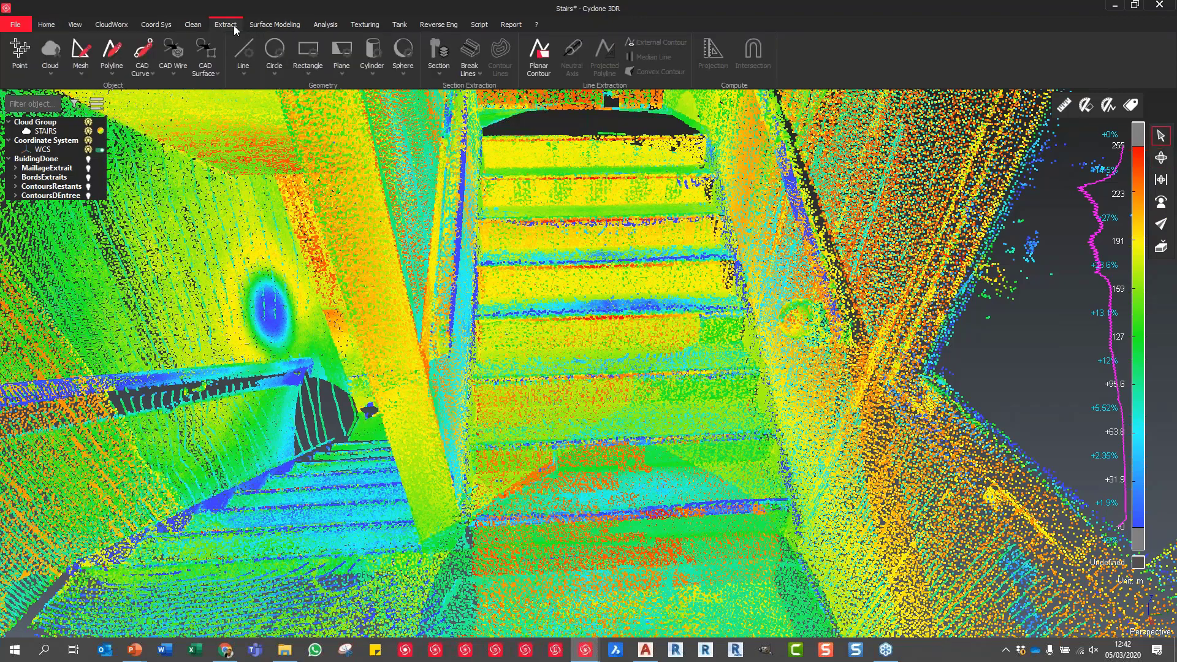
pyautogui.click(270, 24)
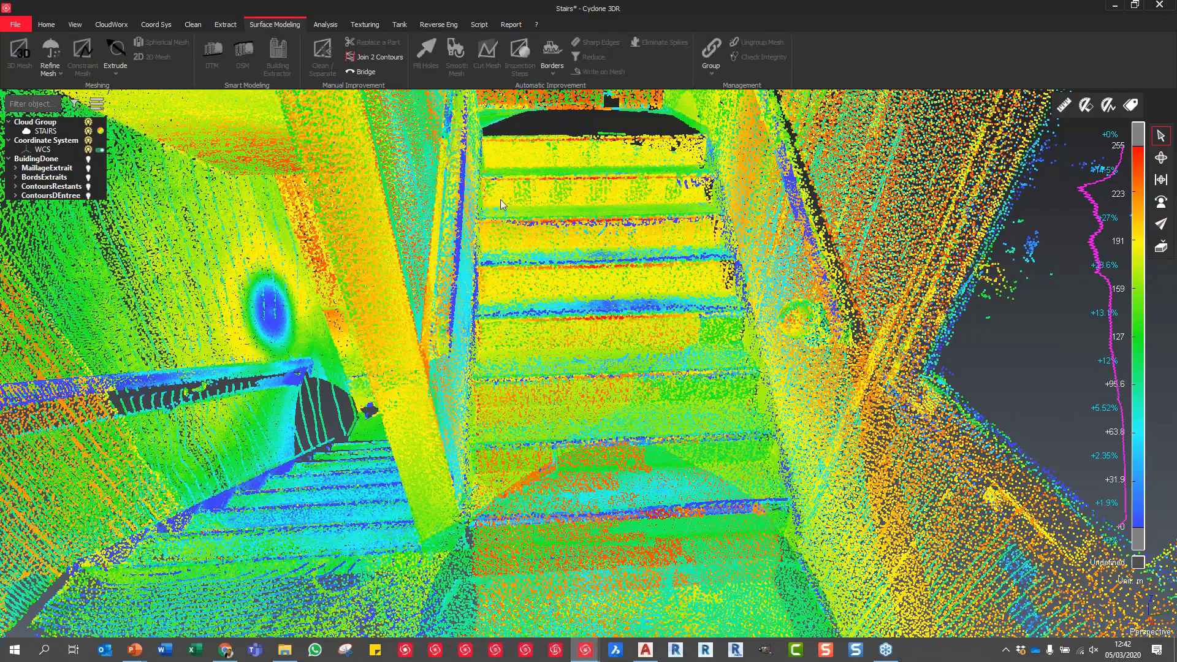
pyautogui.click(616, 240)
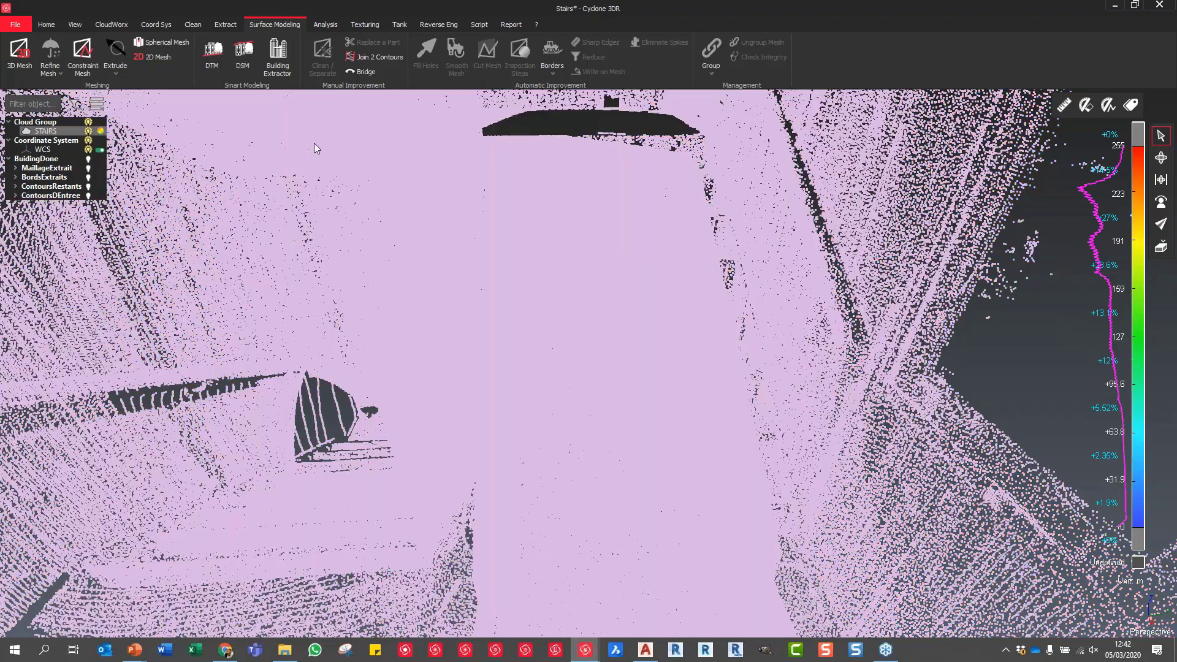
pyautogui.click(282, 64)
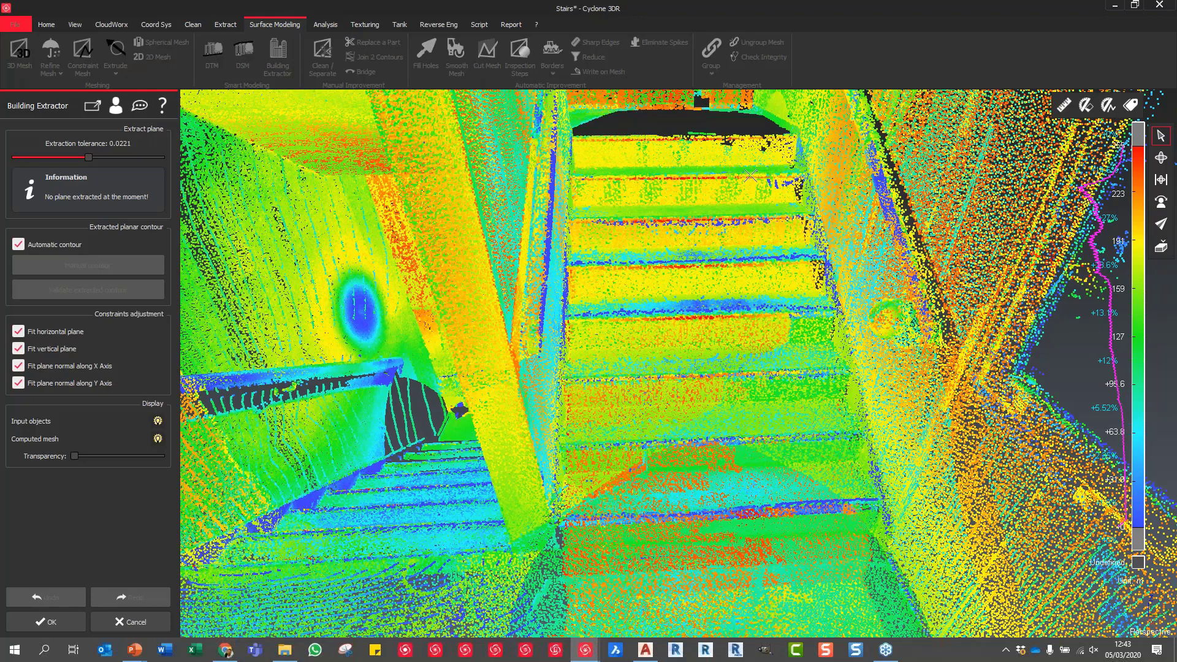
pyautogui.click(685, 155)
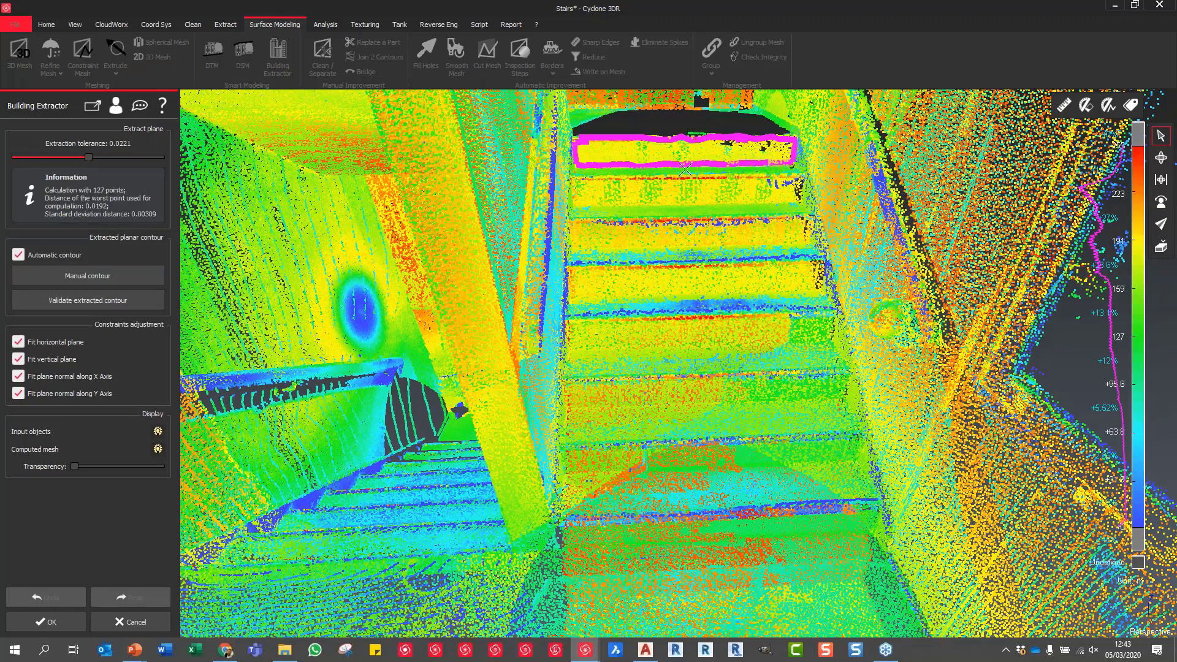
pyautogui.press('Return')
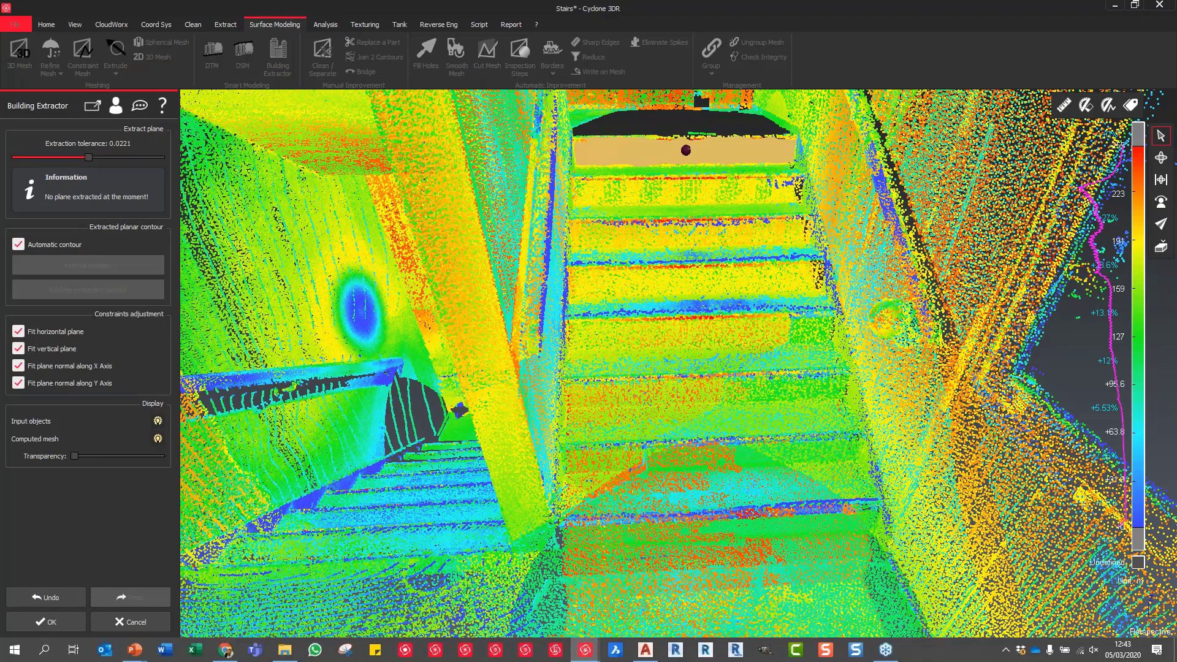
# - Extract the remaining treads and risers down the flight, ending with the bottom riser and its adjoining pillar face
pyautogui.click(692, 195)
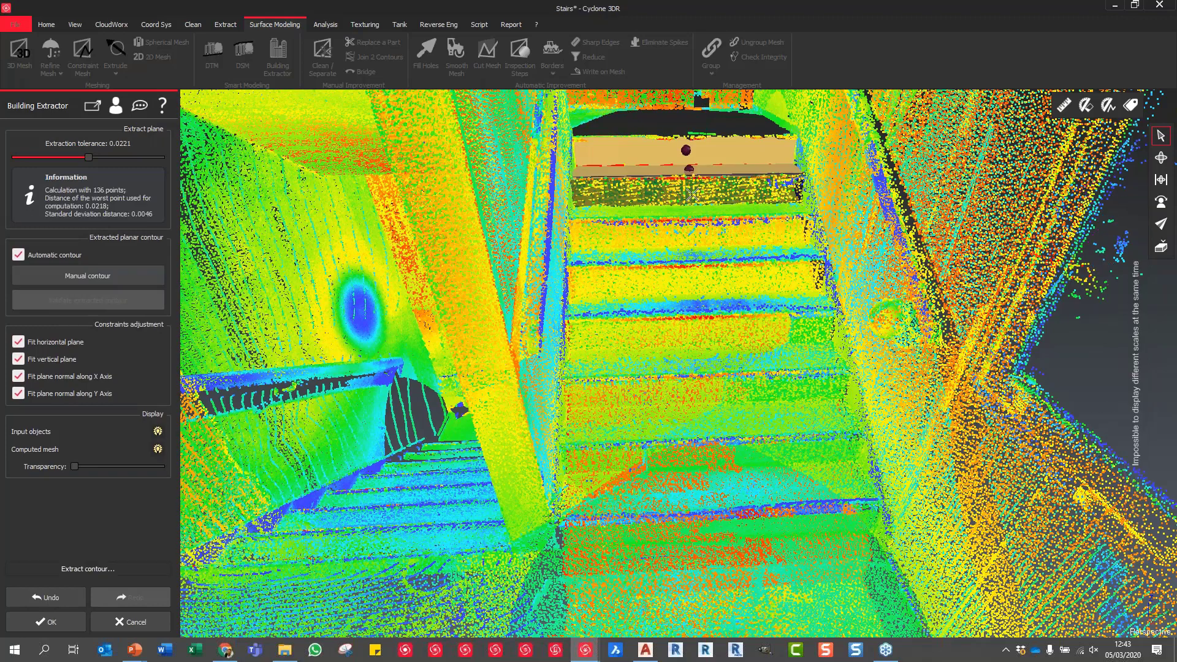
pyautogui.click(703, 240)
pyautogui.click(700, 253)
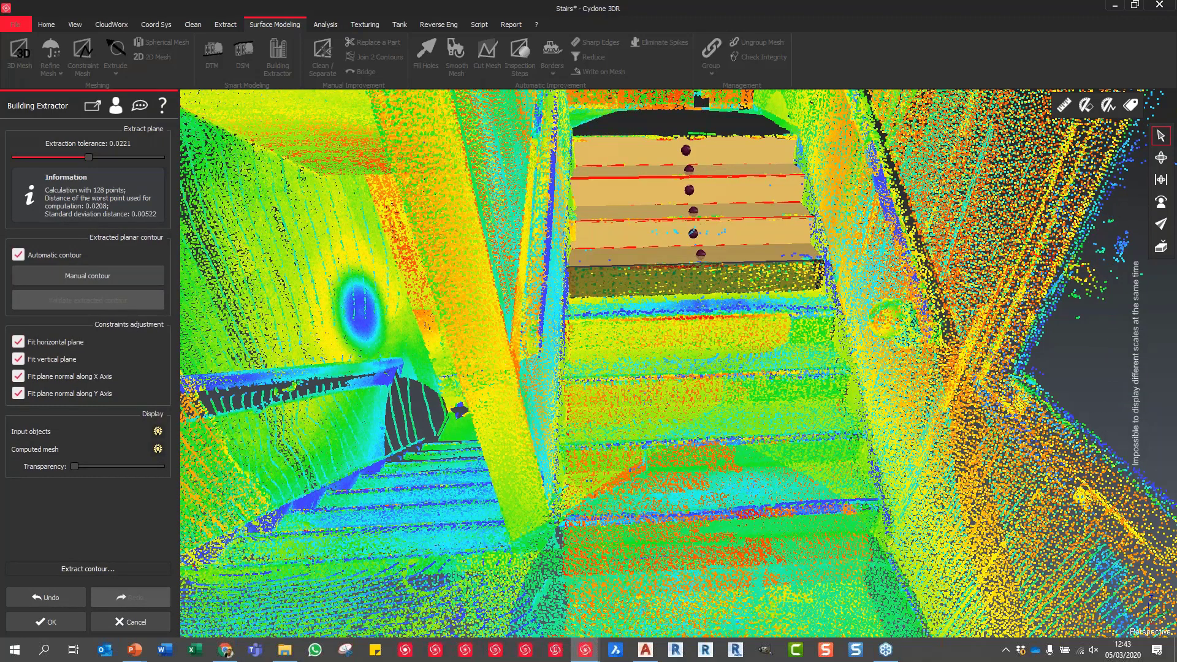
pyautogui.click(711, 354)
pyautogui.click(714, 419)
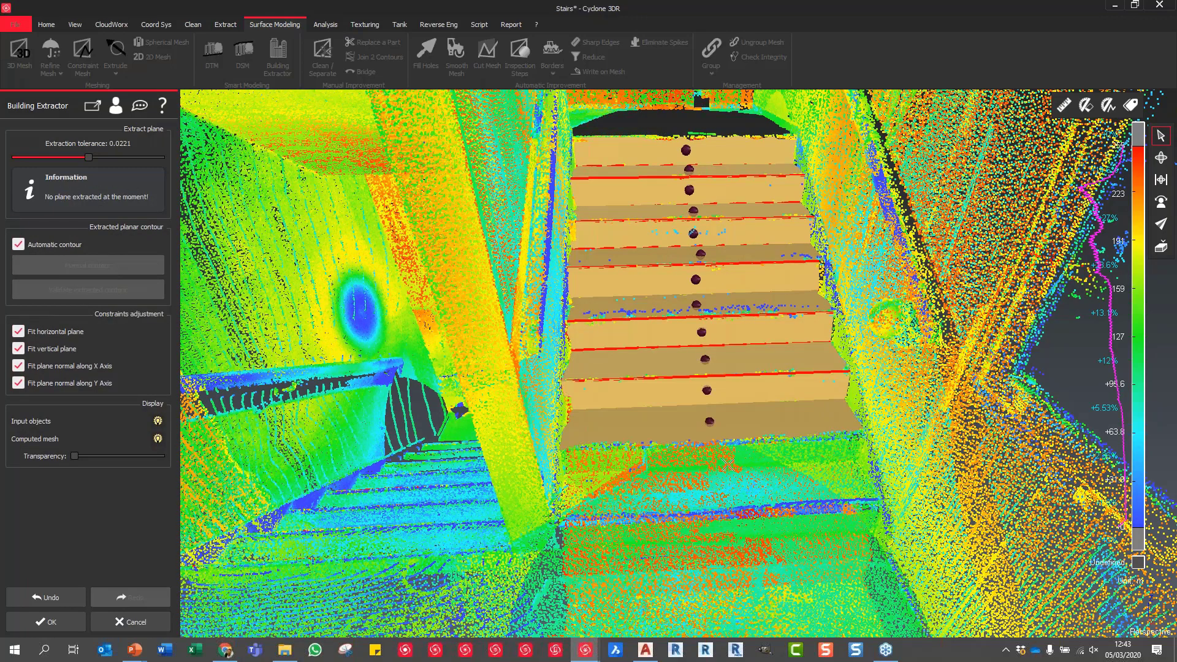
pyautogui.click(727, 465)
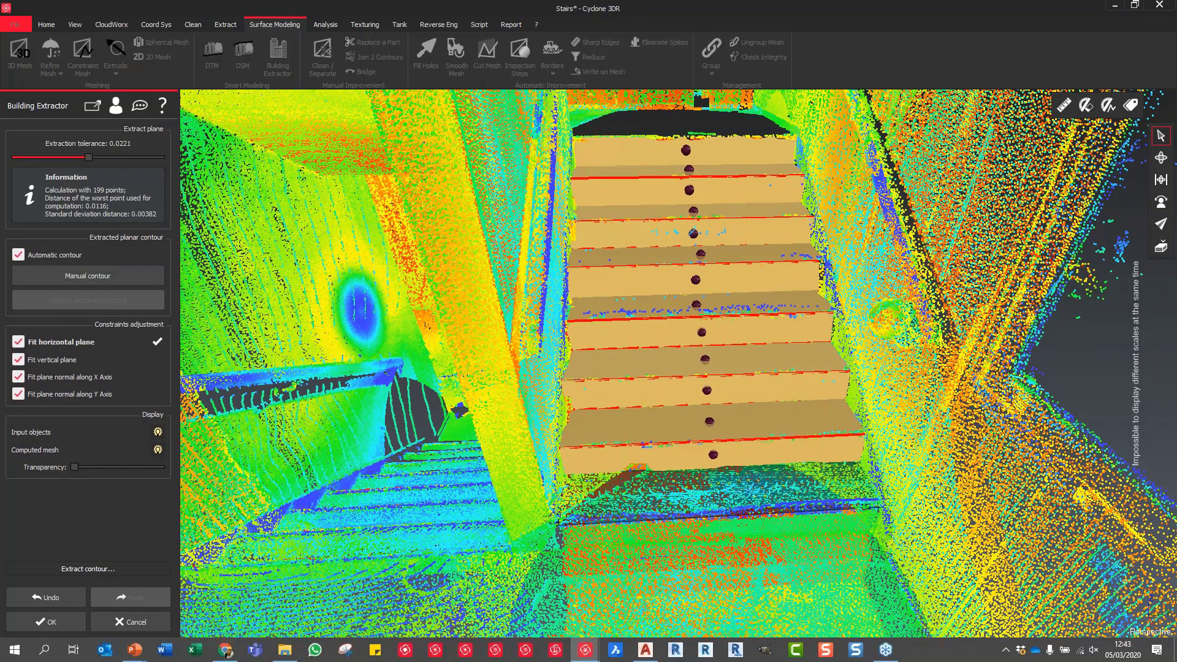
pyautogui.click(730, 528)
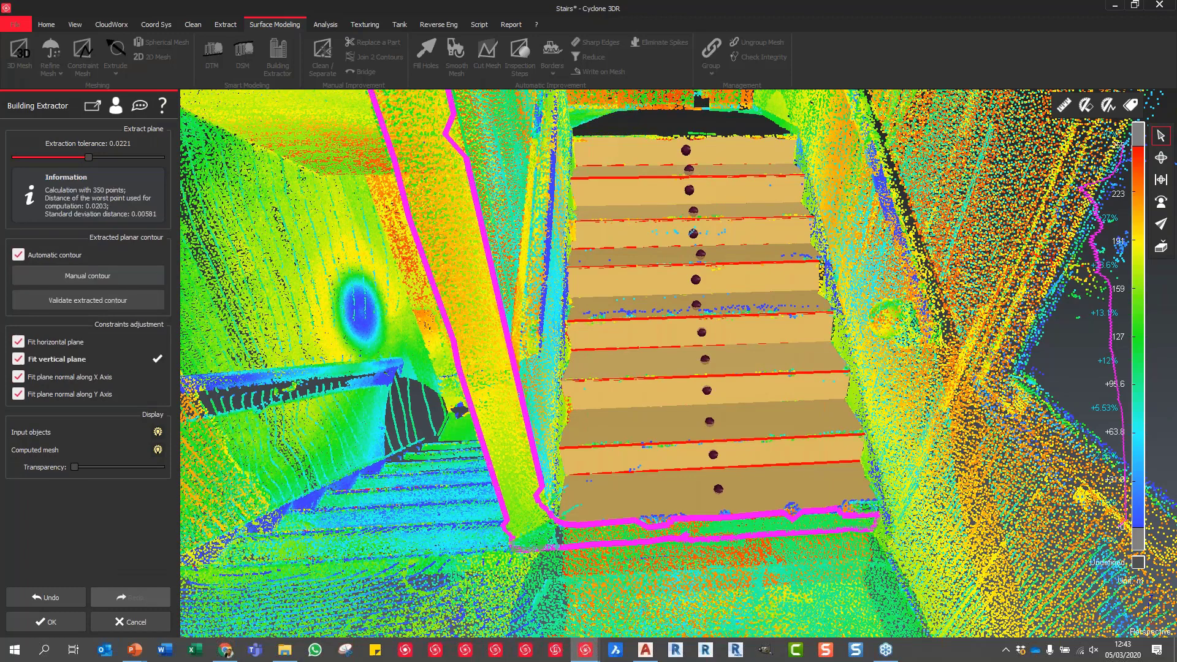
# - Extract the wall plane on the pillar side of the flight, finish the building extraction, and hide the STAIRS cloud
pyautogui.click(497, 176)
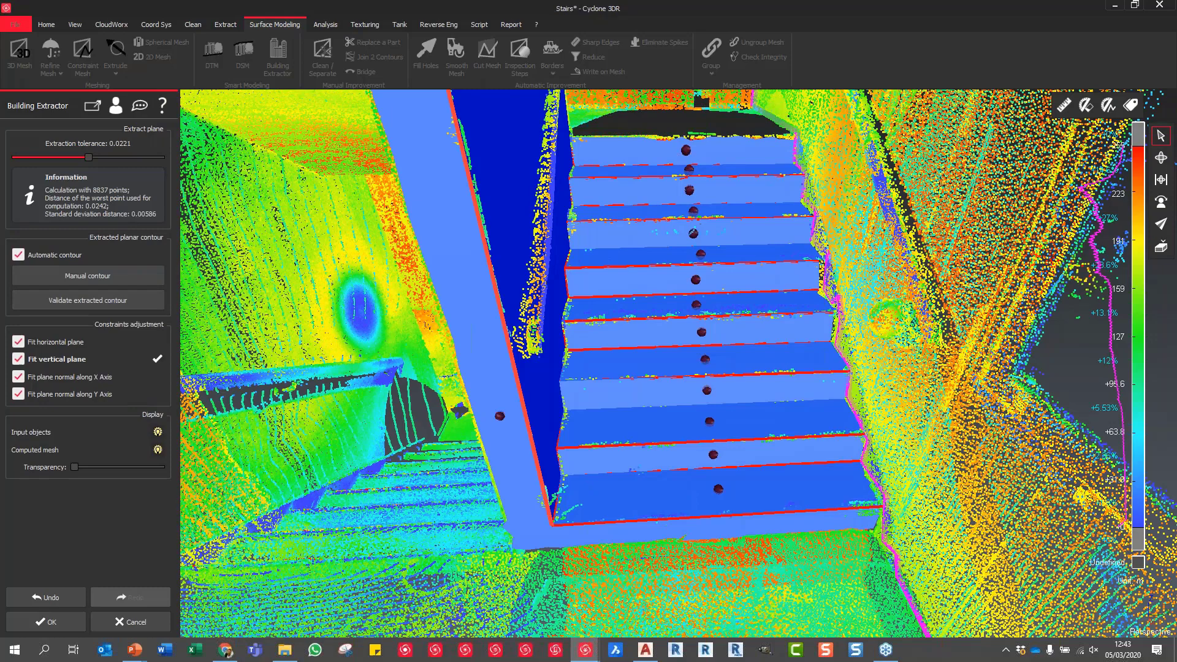
pyautogui.scroll(-1, 797, 354)
pyautogui.scroll(-1, 953, 264)
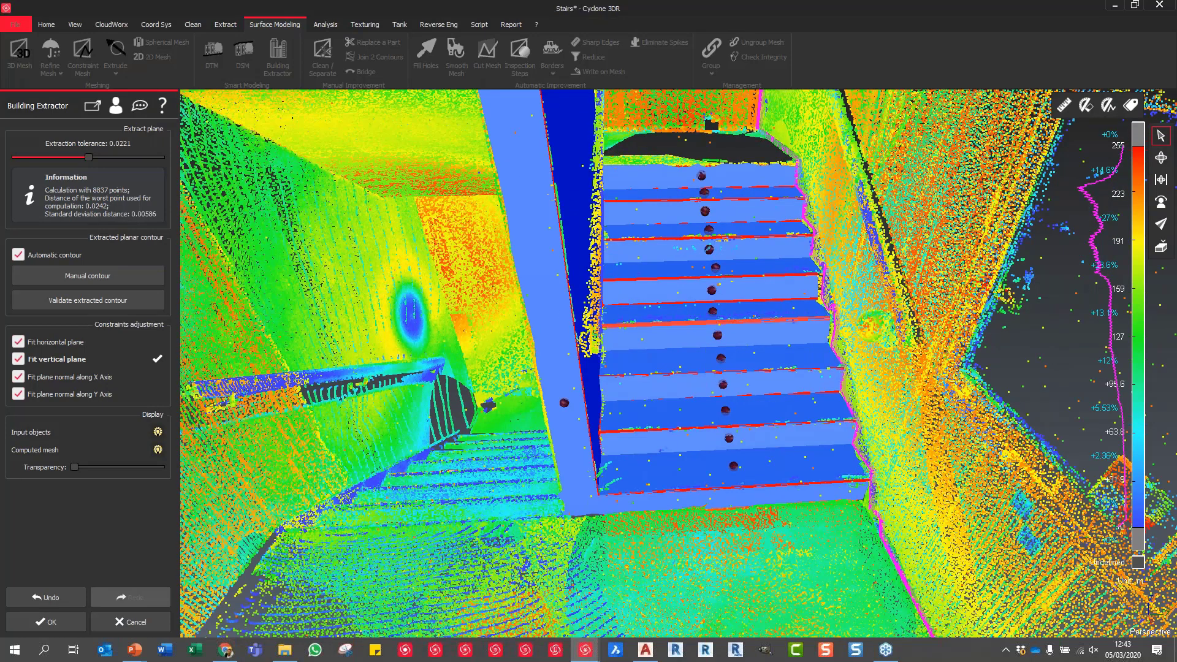
pyautogui.scroll(1, 677, 331)
pyautogui.scroll(1, 691, 313)
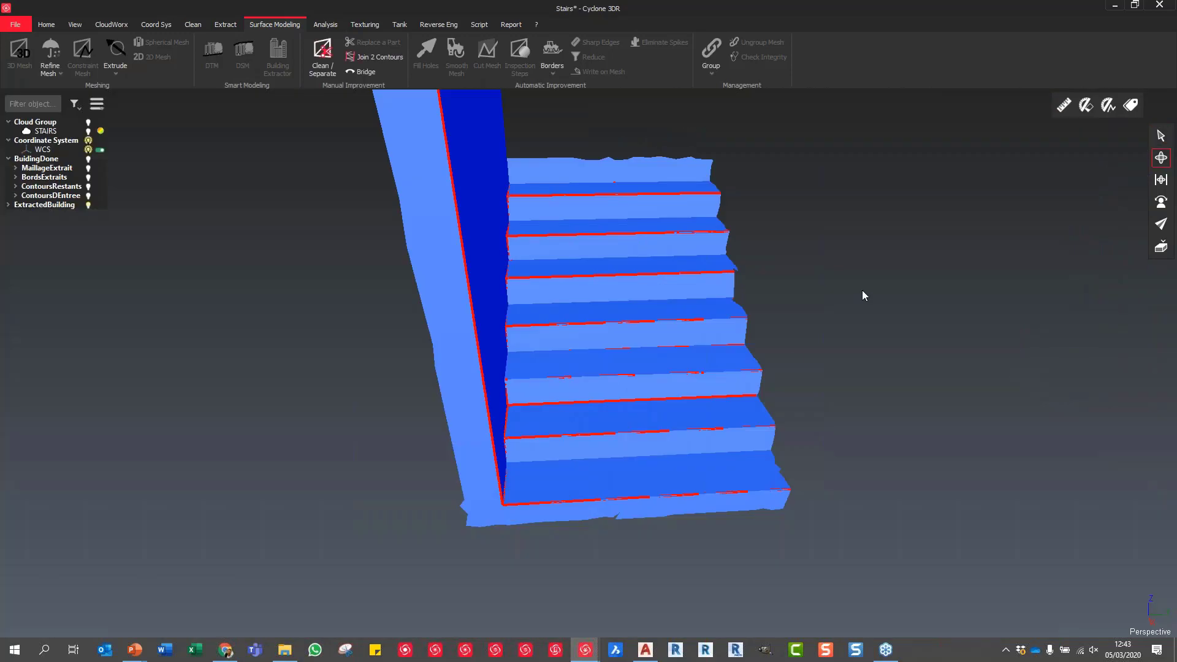
pyautogui.moveTo(862, 290); pyautogui.dragTo(747, 357)
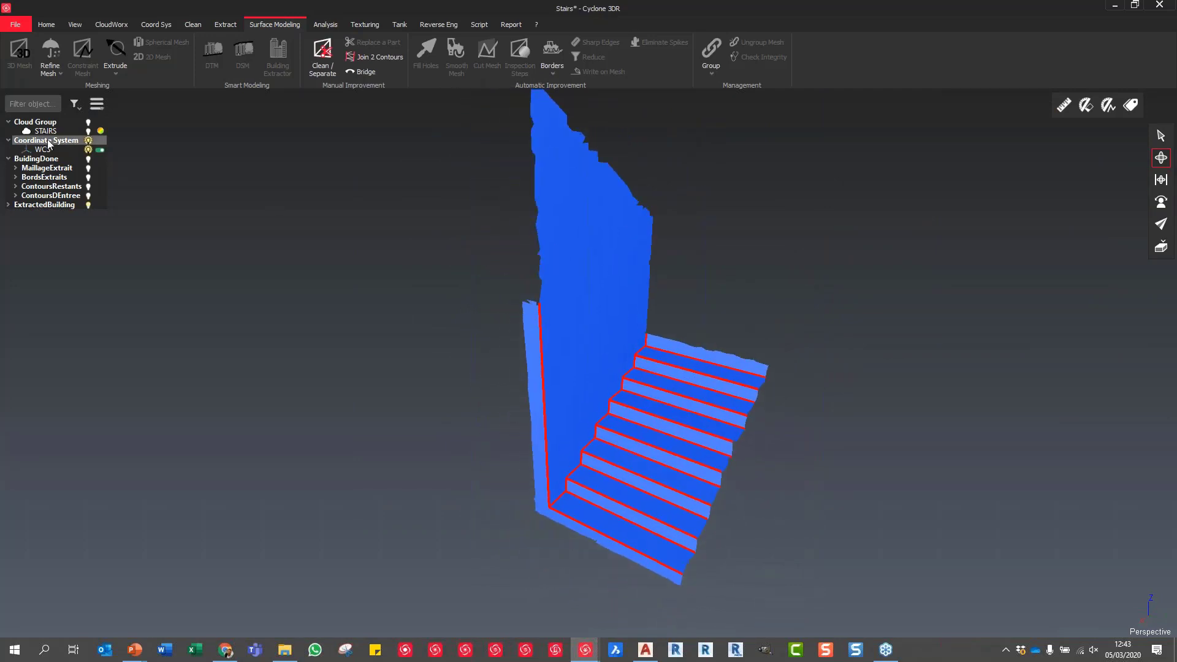
# - Select the extracted stair mesh and check its Send to AutoCAD option without sending it
pyautogui.click(1161, 136)
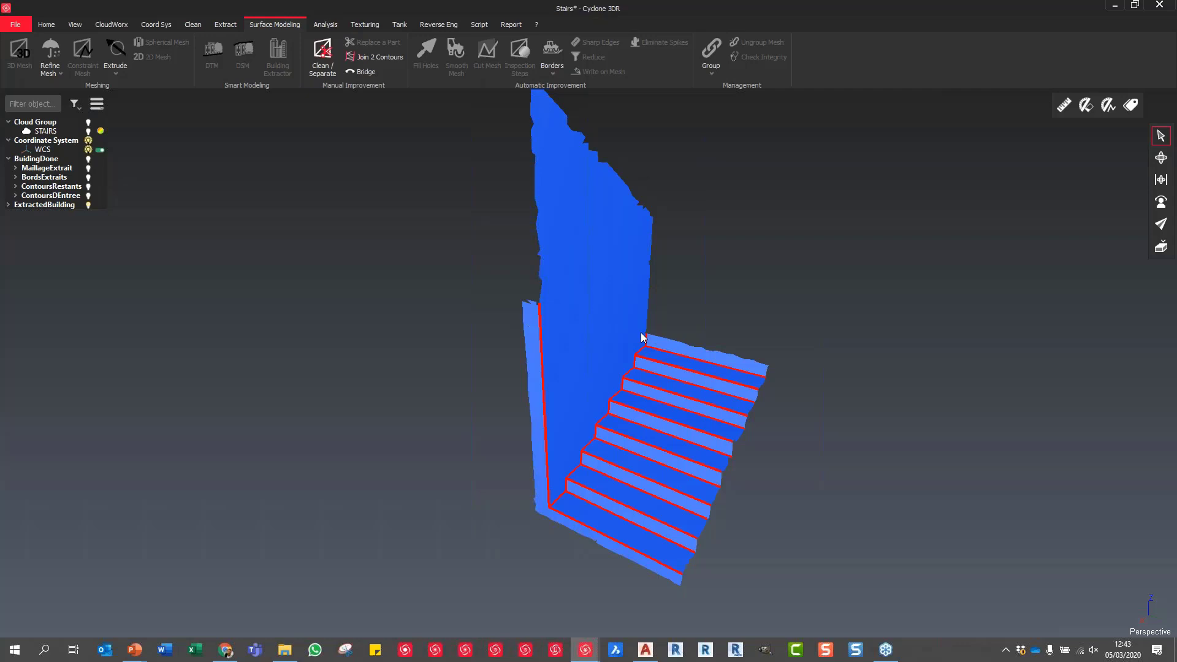
pyautogui.click(615, 325)
pyautogui.rightClick(616, 325)
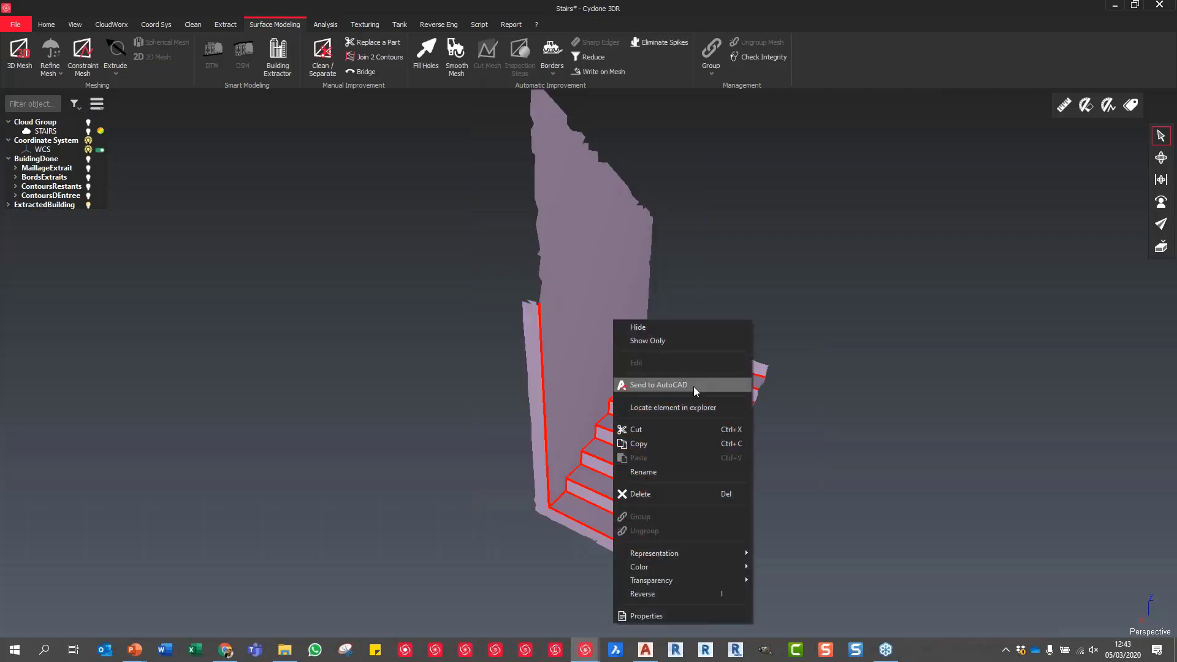
pyautogui.click(1030, 22)
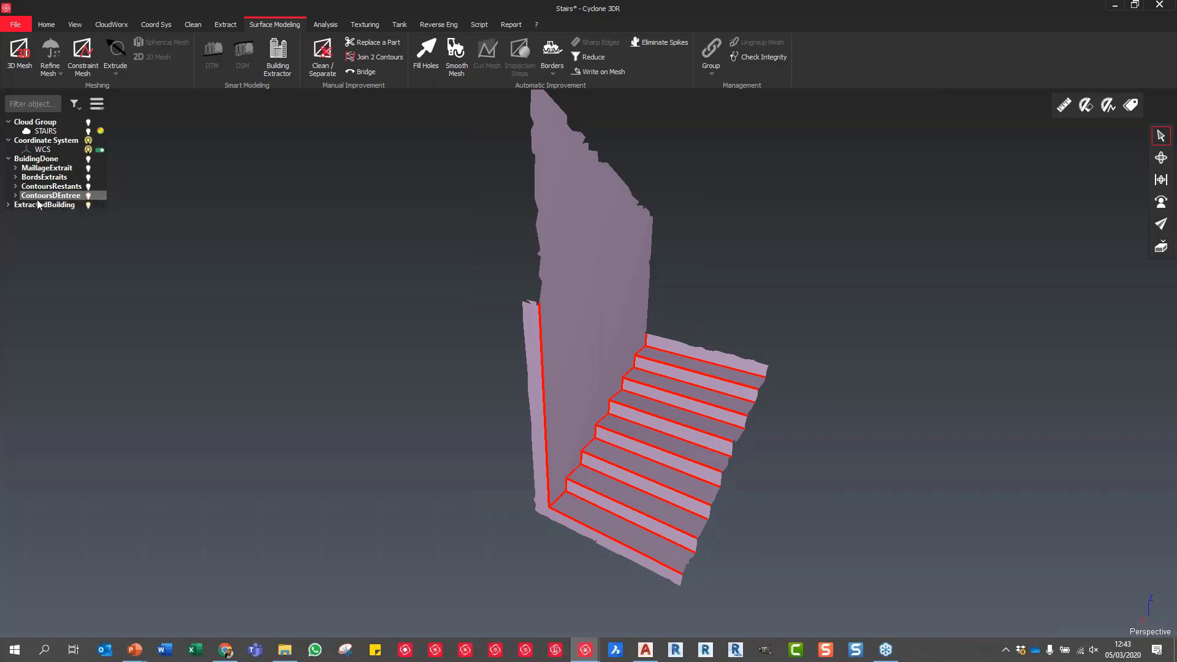
# - Show the finished BuidingDone group in place of the newly extracted building
pyautogui.click(89, 161)
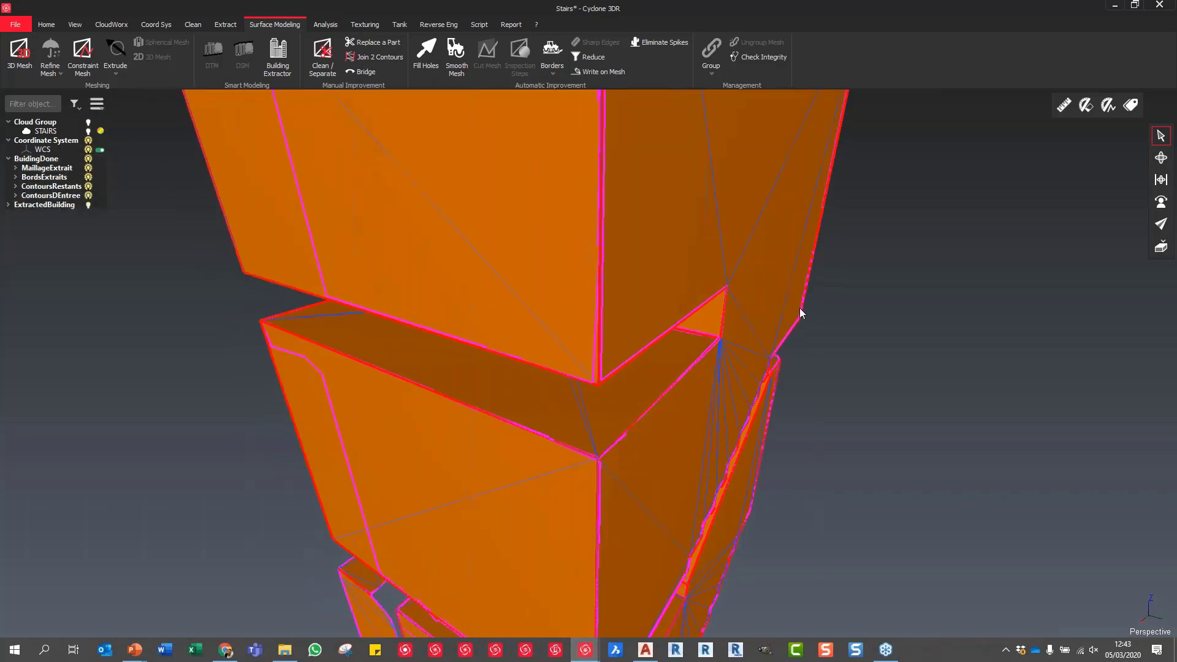
# - Compare the finished building model with the STAIRS point cloud overlaid on it, and hide the cloud again
pyautogui.click(1163, 159)
pyautogui.moveTo(859, 300); pyautogui.dragTo(718, 310)
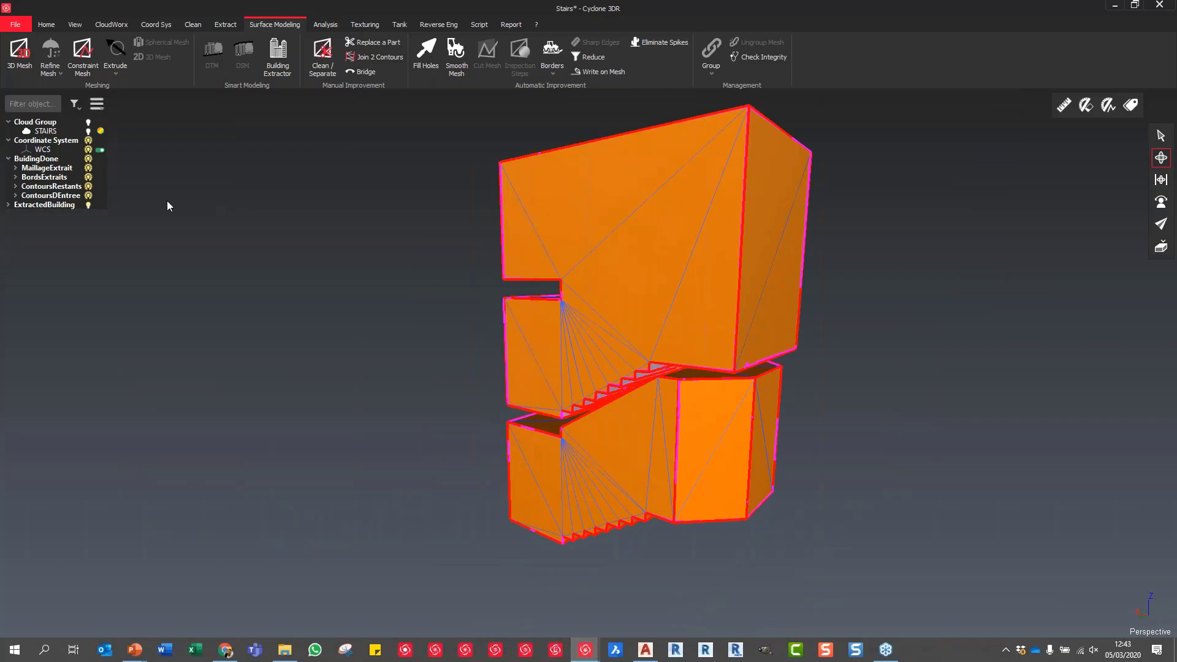
pyautogui.click(89, 132)
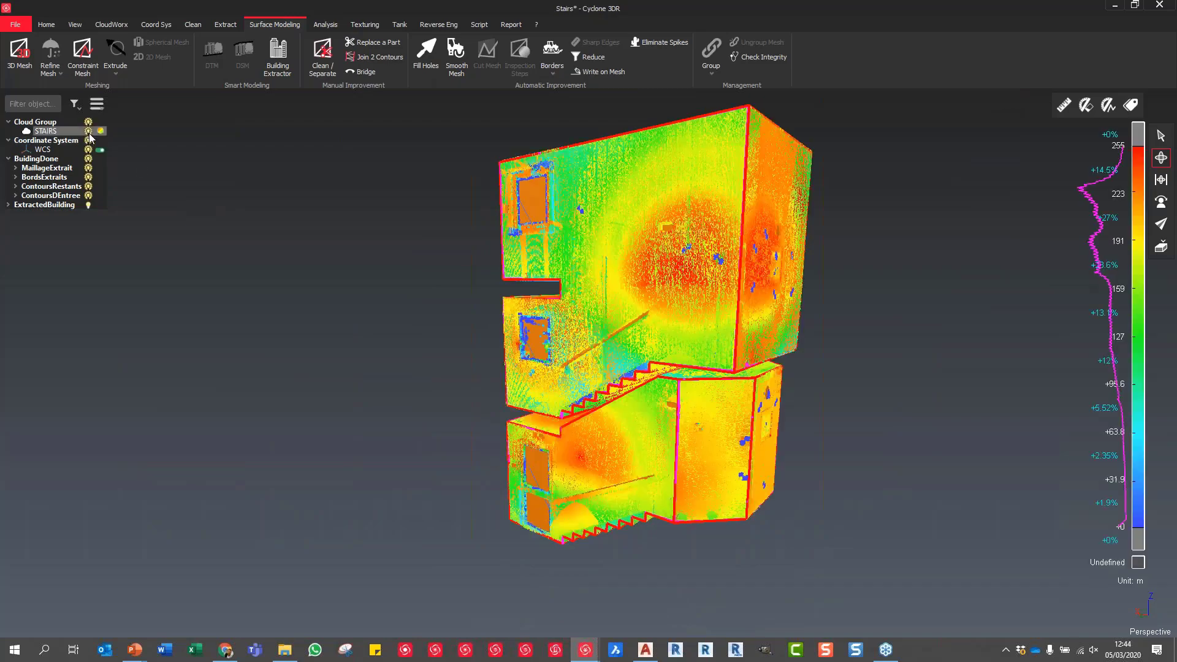
pyautogui.click(89, 132)
# - Fly inside the finished building model and hide its ContoursRestants and ContoursDEntree contour groups
pyautogui.scroll(1, 661, 283)
pyautogui.moveTo(661, 288); pyautogui.dragTo(503, 371)
pyautogui.scroll(3, 502, 356)
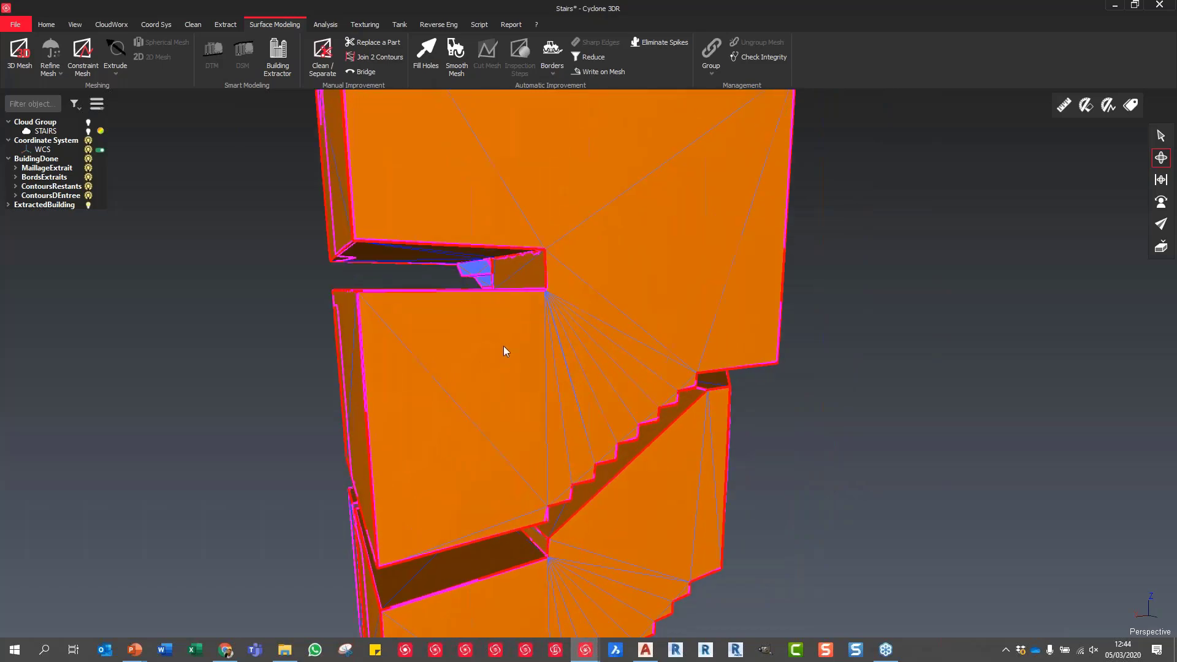
pyautogui.click(1160, 224)
pyautogui.moveTo(589, 368); pyautogui.dragTo(339, 307)
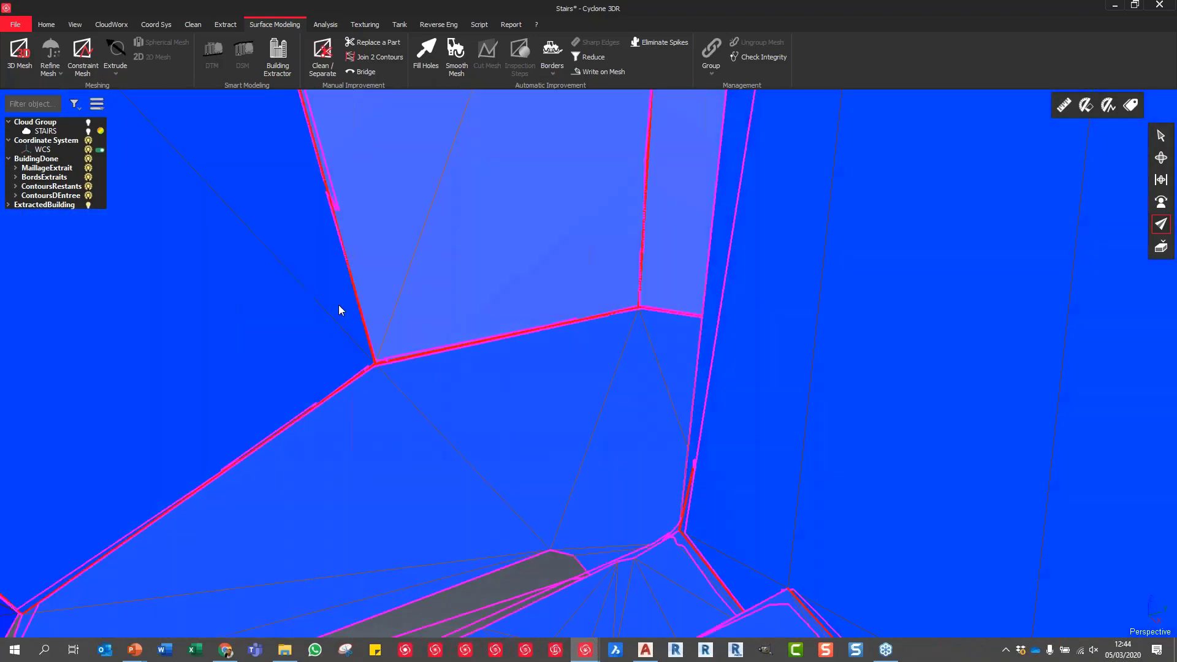
pyautogui.click(89, 186)
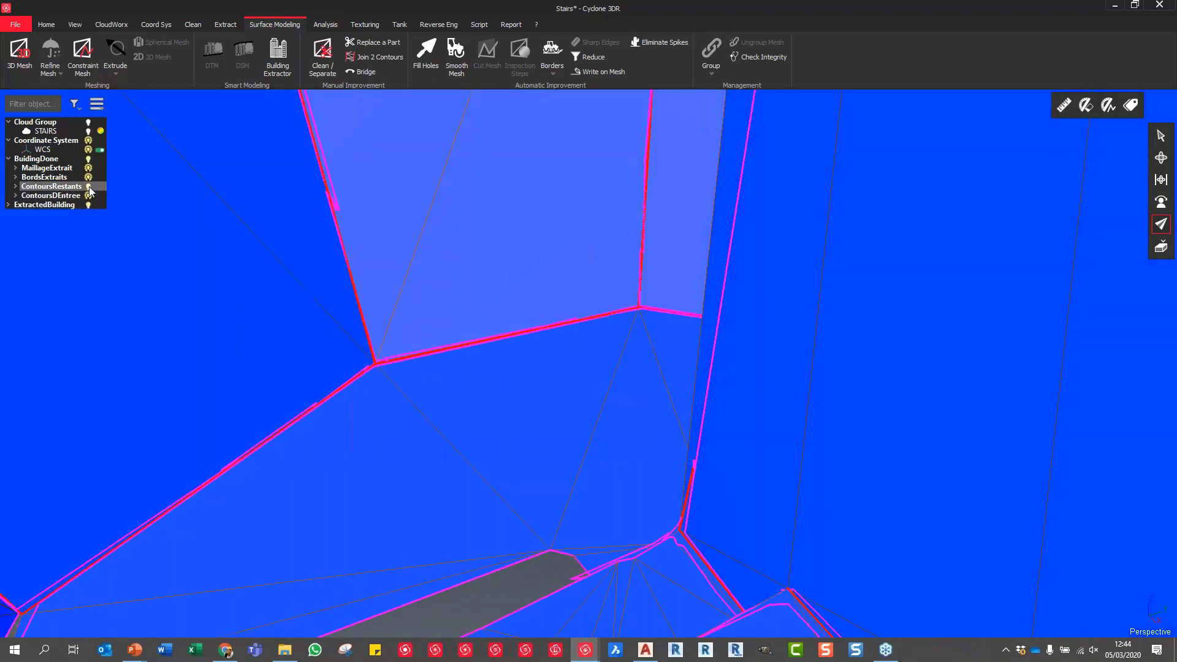
pyautogui.click(89, 196)
pyautogui.scroll(-1, 624, 355)
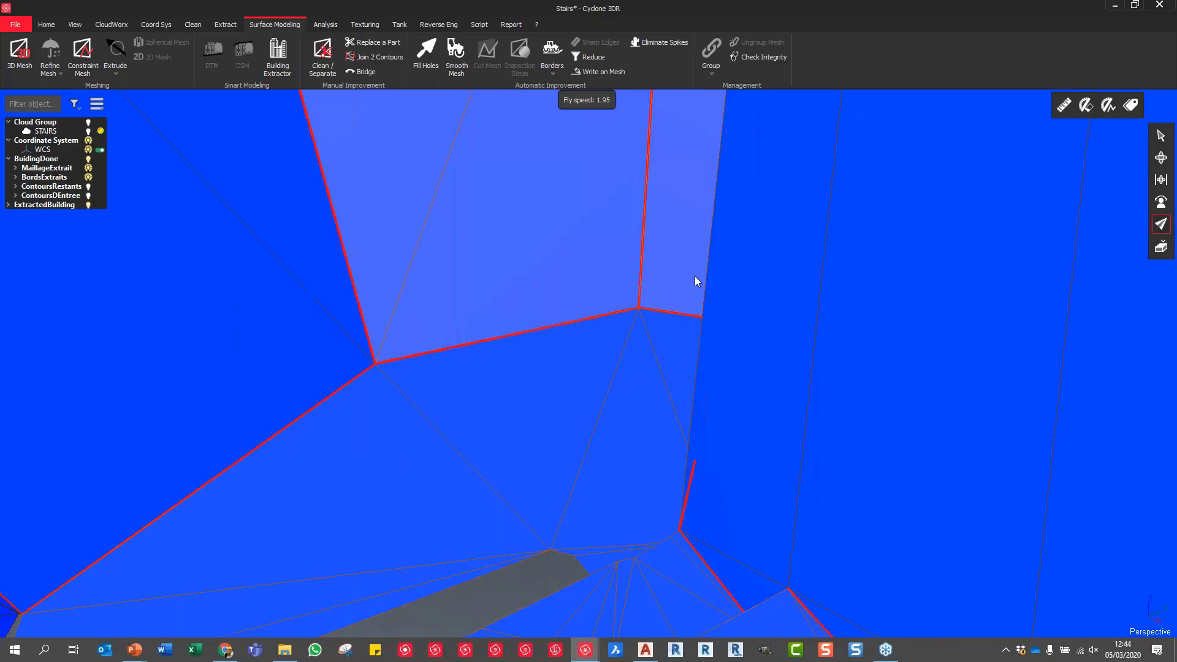
# - Examine the finished building's stair flights and walls from outside with only the mesh and extracted edges shown
pyautogui.click(1164, 162)
pyautogui.moveTo(683, 313); pyautogui.dragTo(613, 340)
pyautogui.scroll(-7, 693, 388)
pyautogui.scroll(-5, 711, 392)
pyautogui.scroll(-5, 614, 342)
pyautogui.scroll(-5, 620, 346)
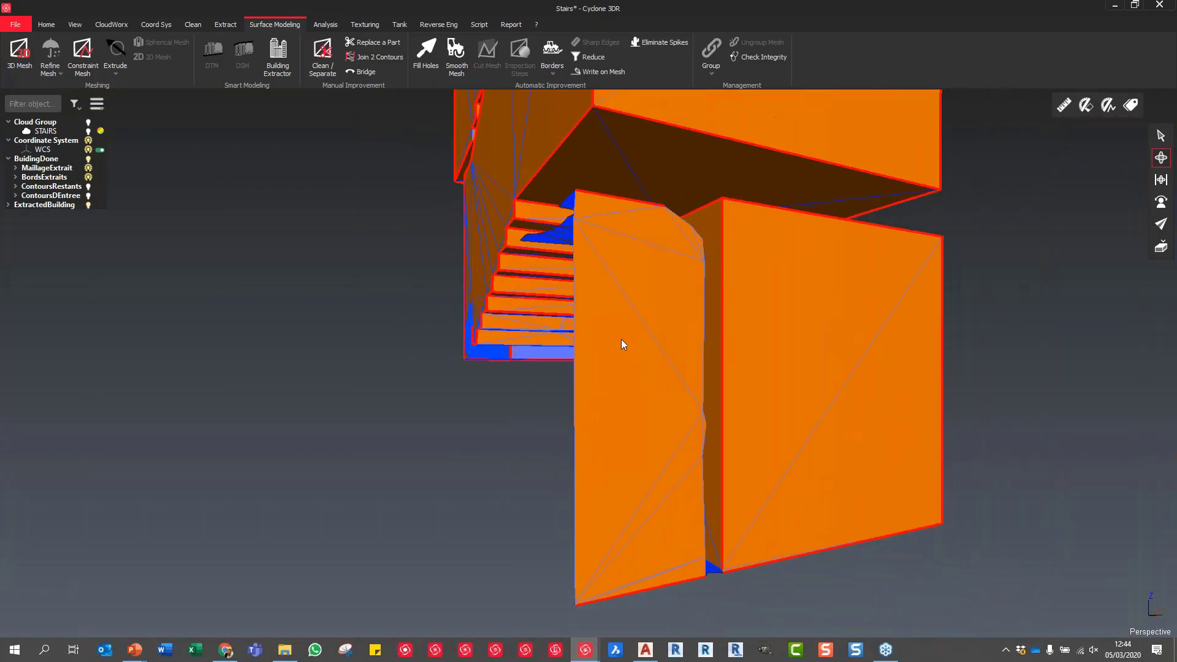
pyautogui.moveTo(542, 297); pyautogui.dragTo(719, 398)
pyautogui.scroll(-6, 719, 398)
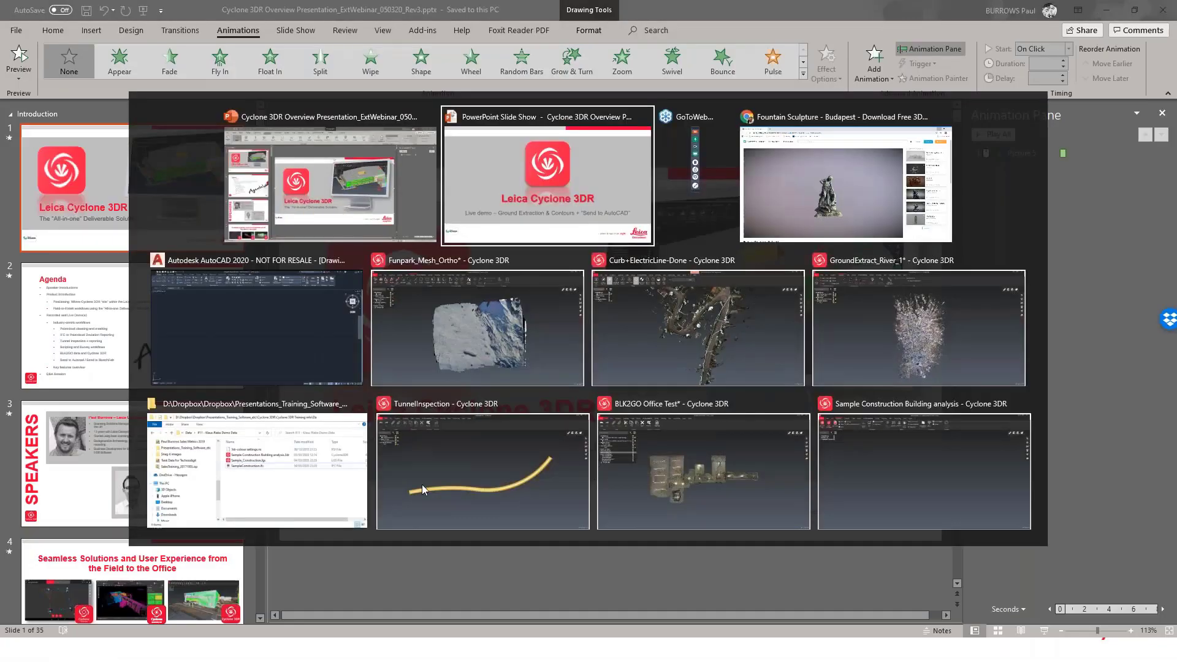
# - Switch to the GroundExtract_River_1 project and cut a Y-axis limit slice across the middle of the river point cloud
pyautogui.click(895, 330)
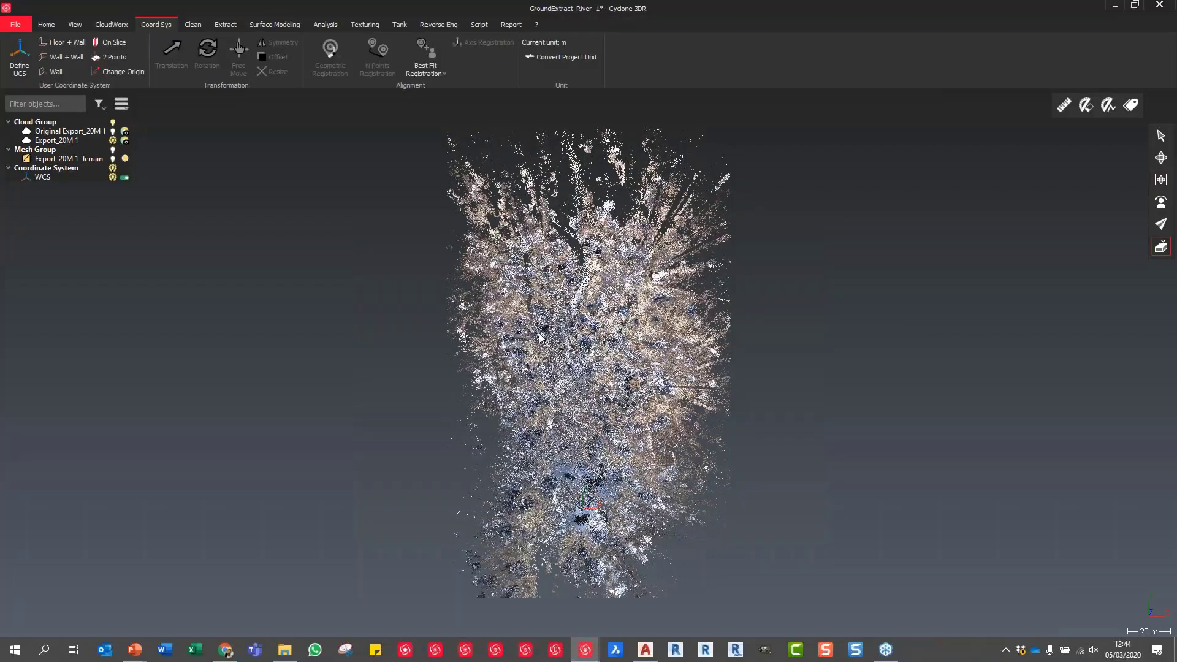
pyautogui.click(111, 25)
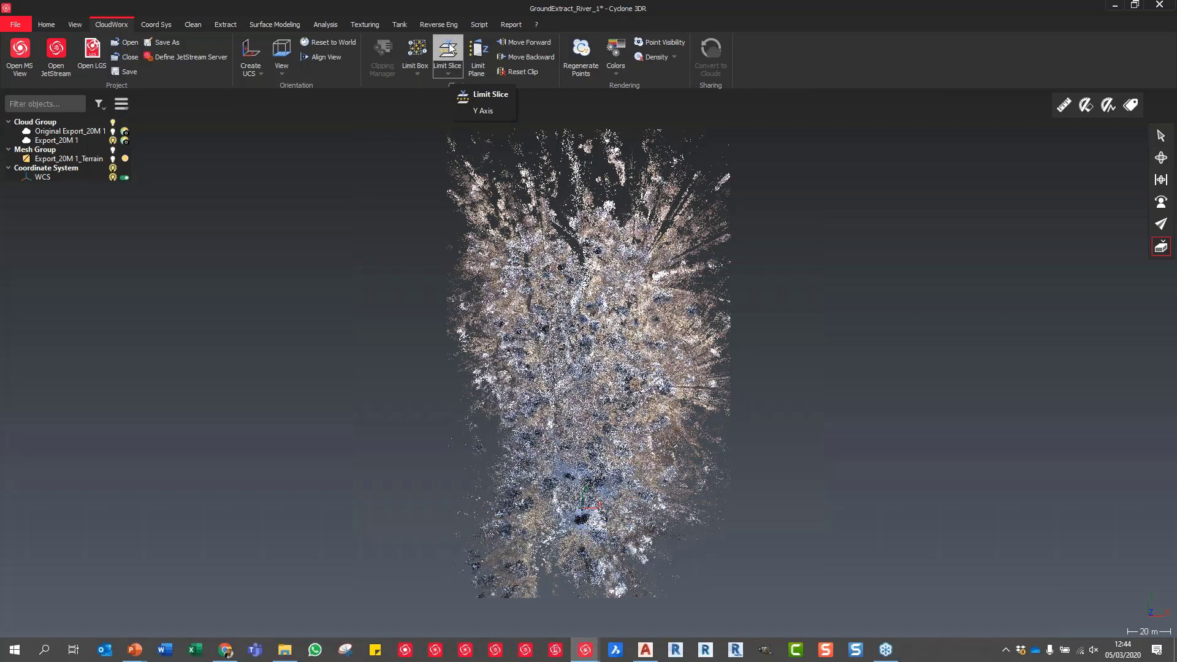
pyautogui.click(448, 73)
pyautogui.click(1162, 135)
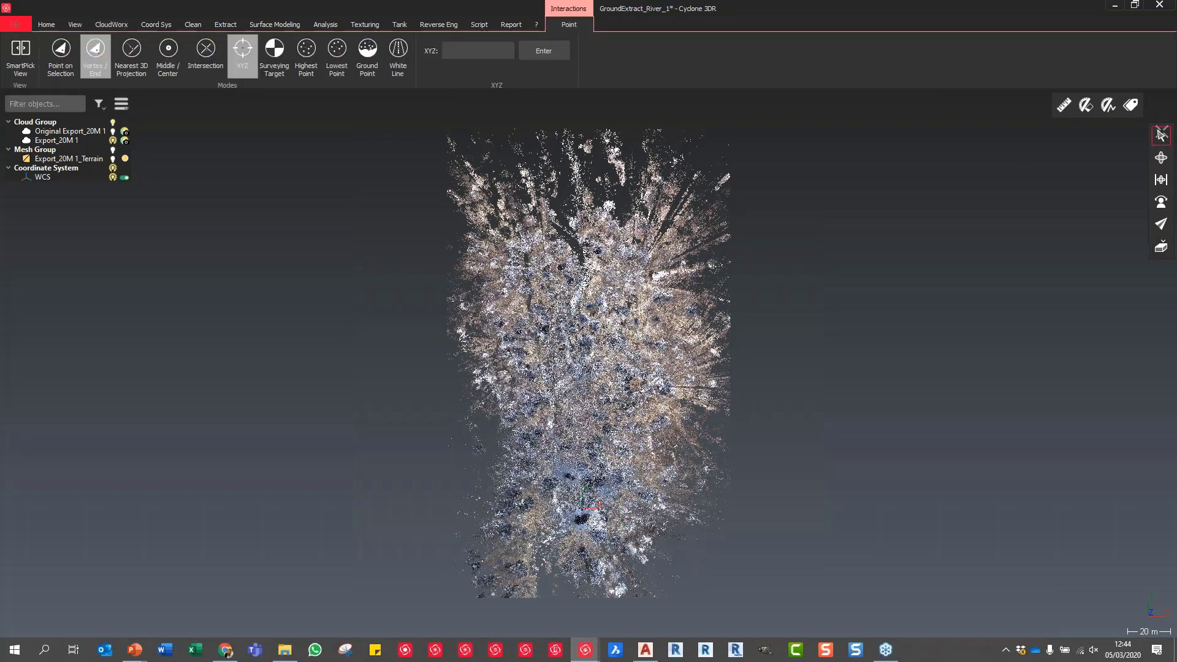
pyautogui.click(575, 357)
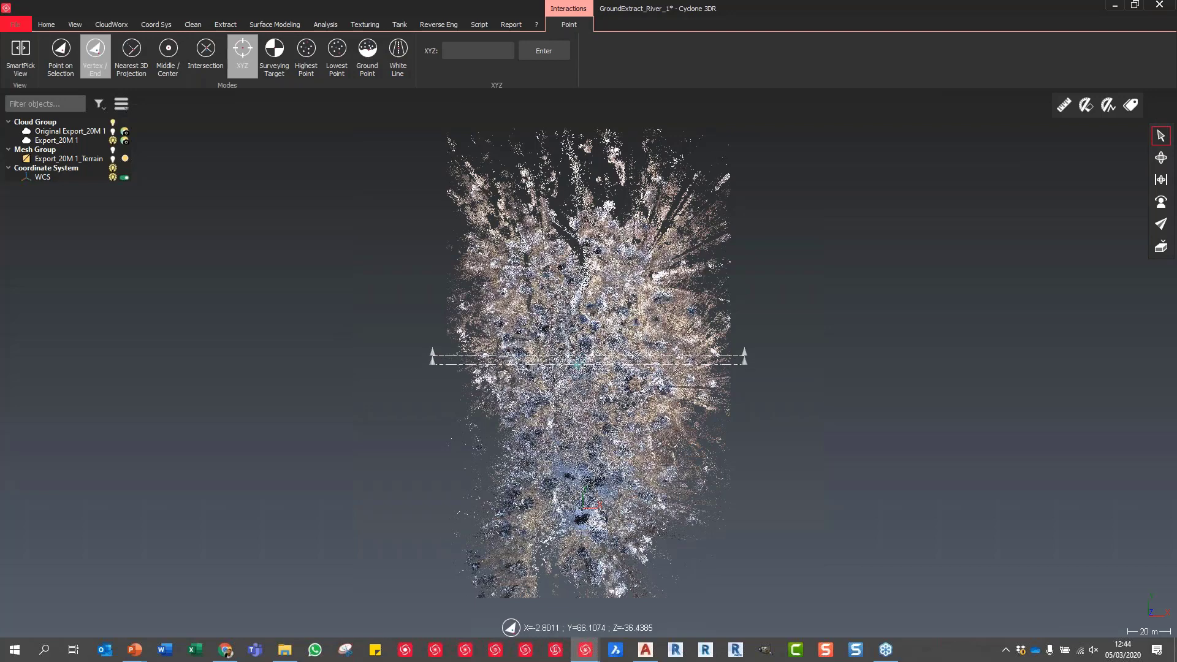
pyautogui.click(578, 363)
# - Examine the valley's tree and ground profile in the slice, and restore the full cloud in plan view
pyautogui.click(1161, 157)
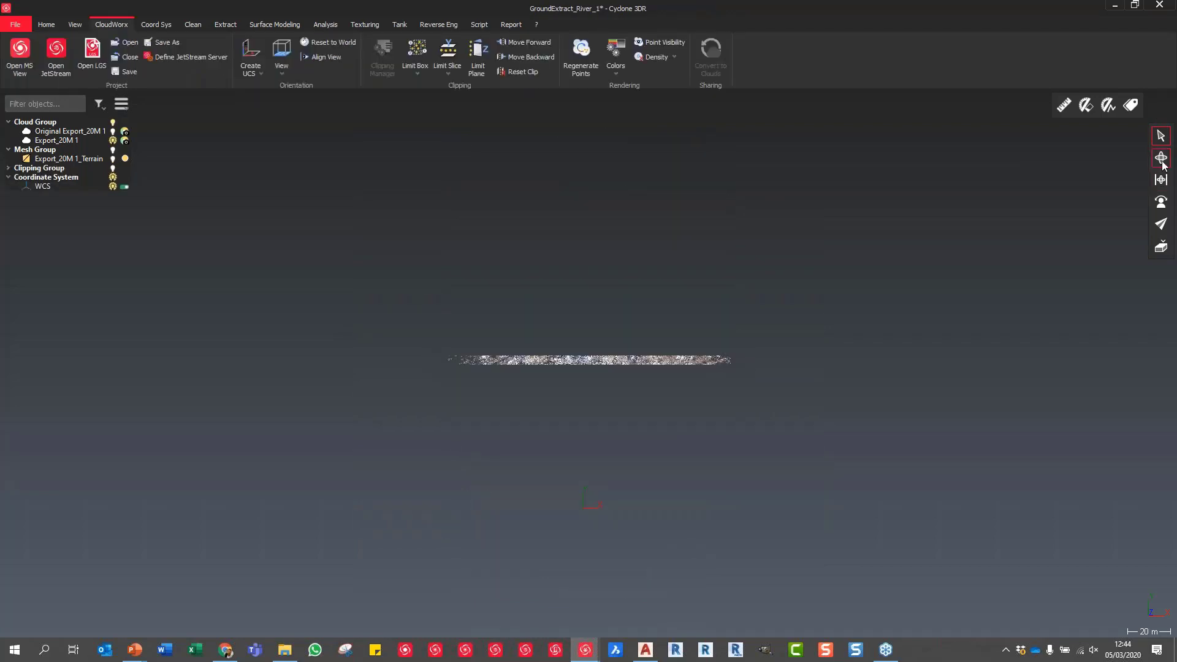
pyautogui.moveTo(760, 383); pyautogui.dragTo(724, 429)
pyautogui.moveTo(706, 397); pyautogui.dragTo(785, 345, button='middle')
pyautogui.scroll(4, 635, 408)
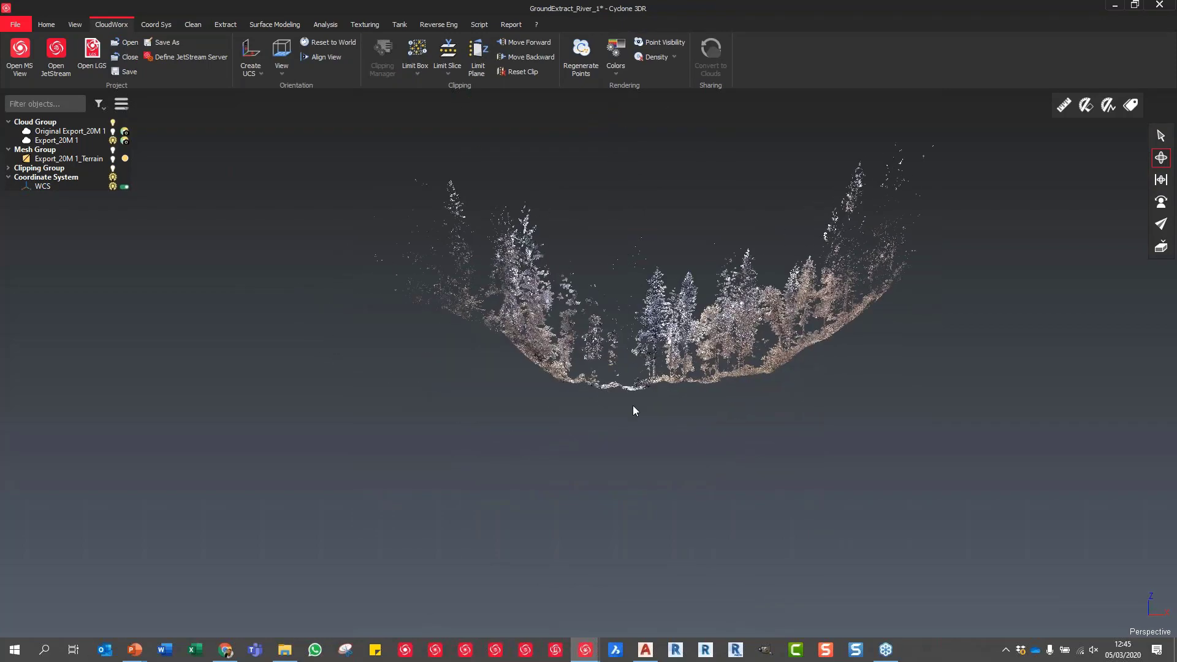
pyautogui.scroll(3, 634, 386)
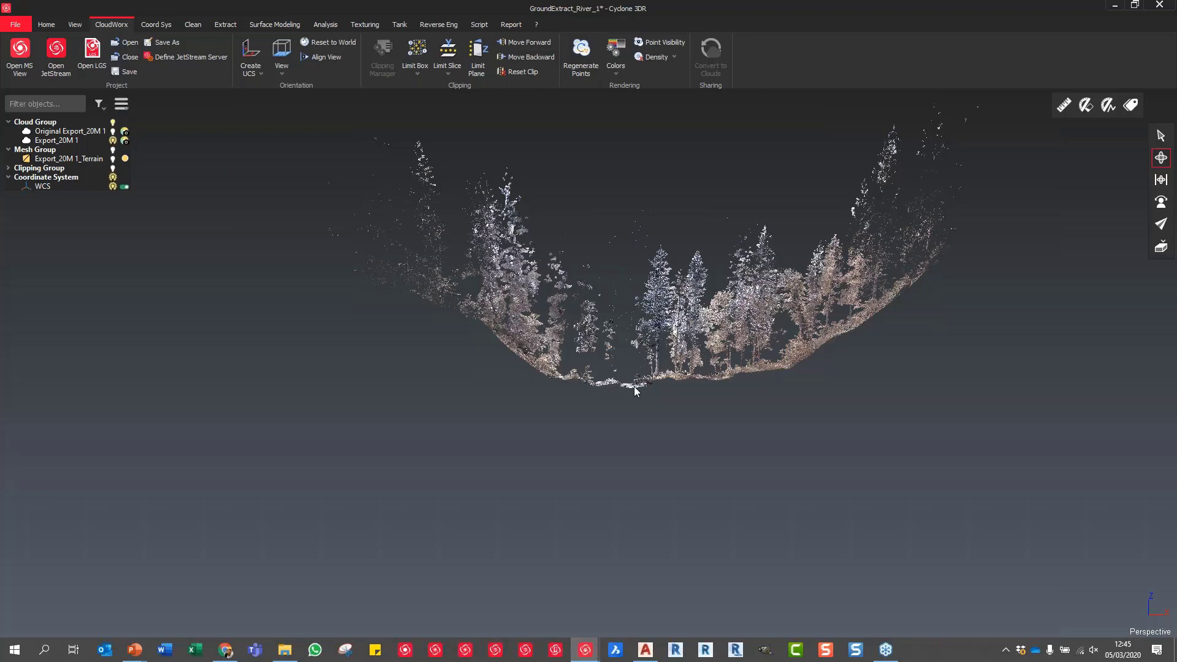
pyautogui.scroll(1, 631, 390)
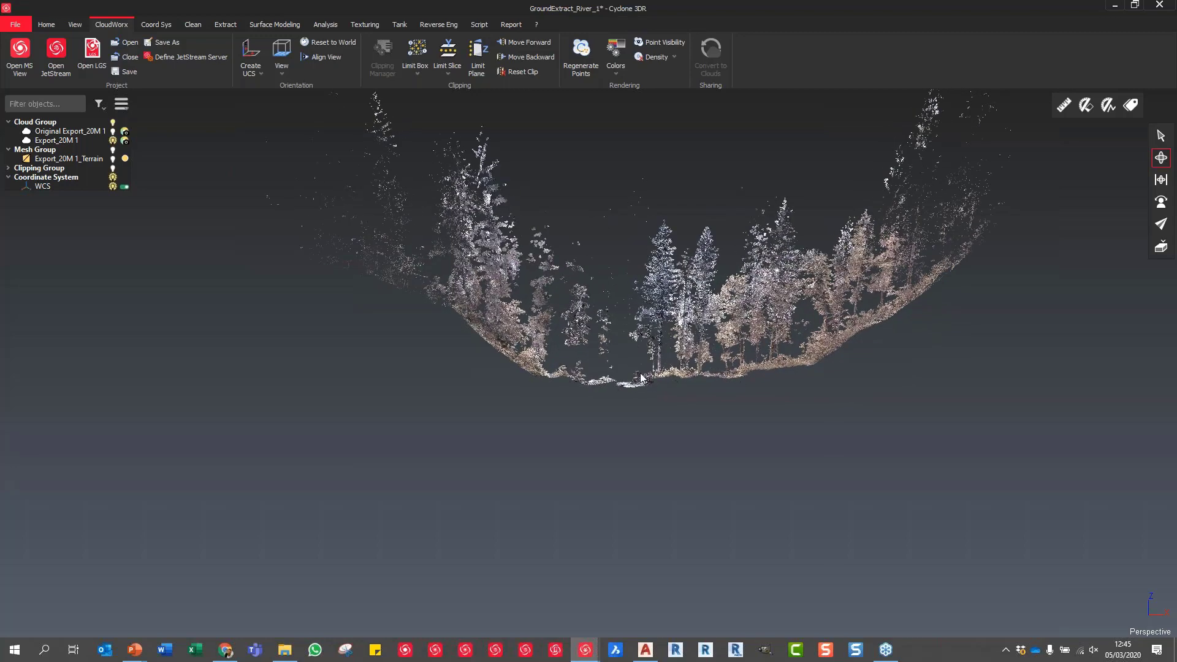
pyautogui.moveTo(672, 380); pyautogui.dragTo(820, 318)
pyautogui.moveTo(828, 368); pyautogui.dragTo(716, 396, button='middle')
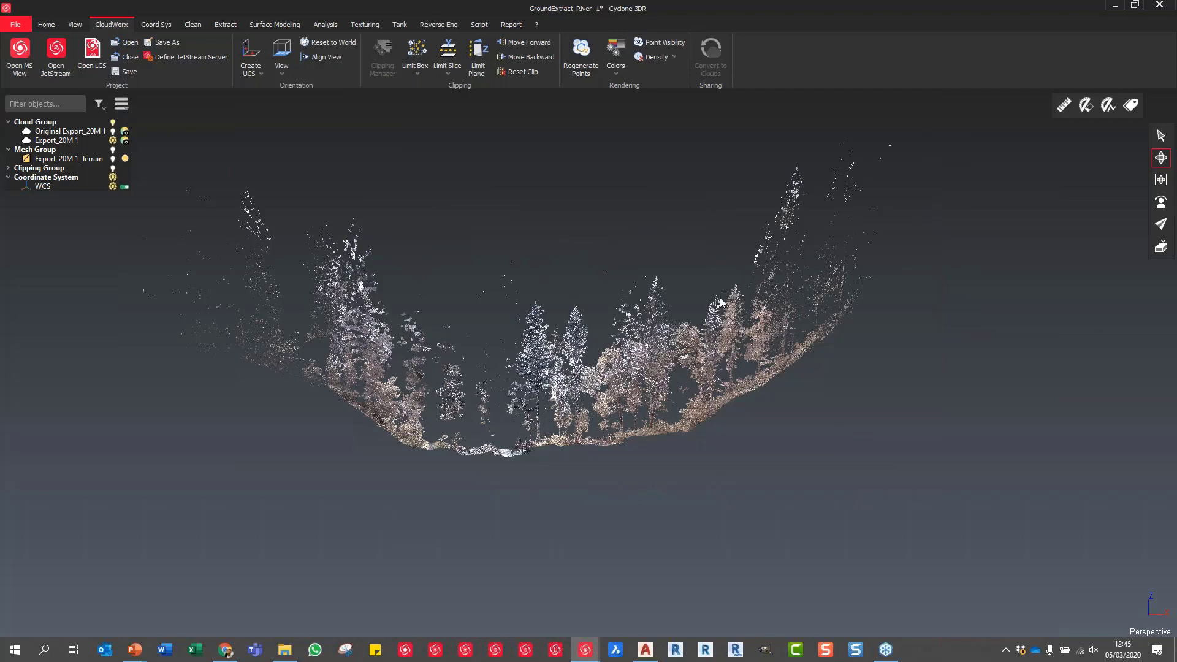
pyautogui.moveTo(722, 303); pyautogui.dragTo(815, 247, button='middle')
pyautogui.moveTo(744, 312); pyautogui.dragTo(747, 338)
pyautogui.moveTo(747, 338); pyautogui.dragTo(668, 381, button='middle')
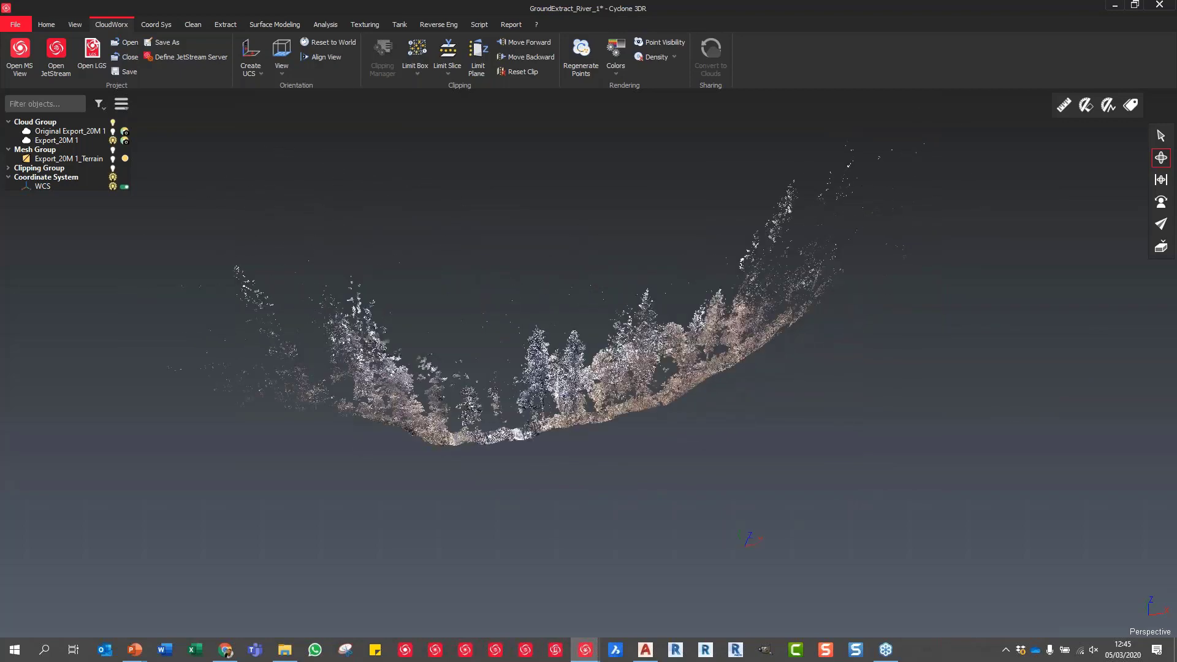
pyautogui.scroll(-2, 668, 382)
pyautogui.moveTo(668, 382); pyautogui.dragTo(484, 432)
pyautogui.click(1161, 247)
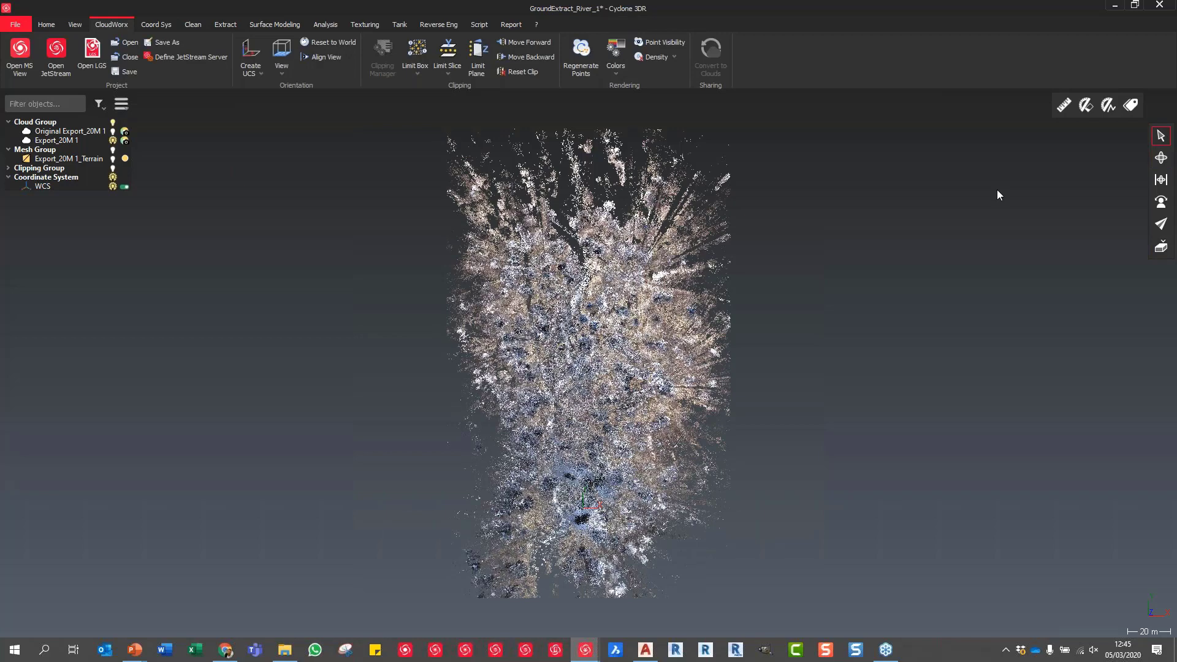
# - Preview a DTM ground mesh of the Export_20M 1 cloud with an extraction grid size of 2 m
pyautogui.click(593, 337)
pyautogui.click(291, 26)
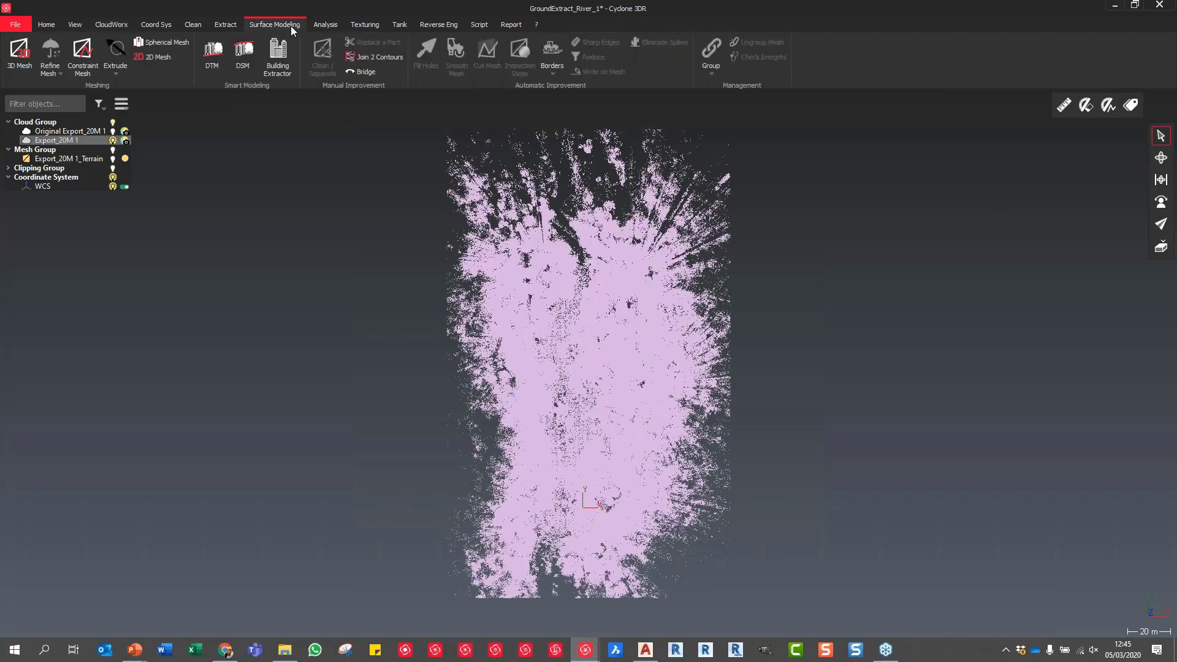
pyautogui.click(213, 58)
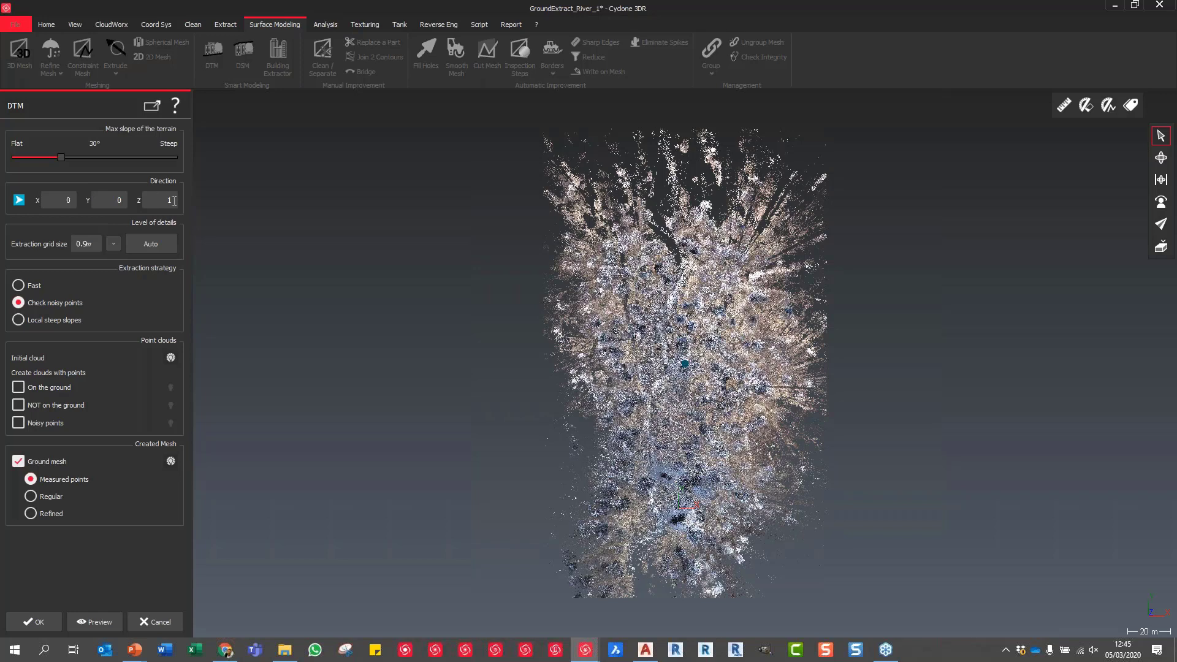
pyautogui.doubleClick(98, 245)
pyautogui.write('2')
pyautogui.click(106, 623)
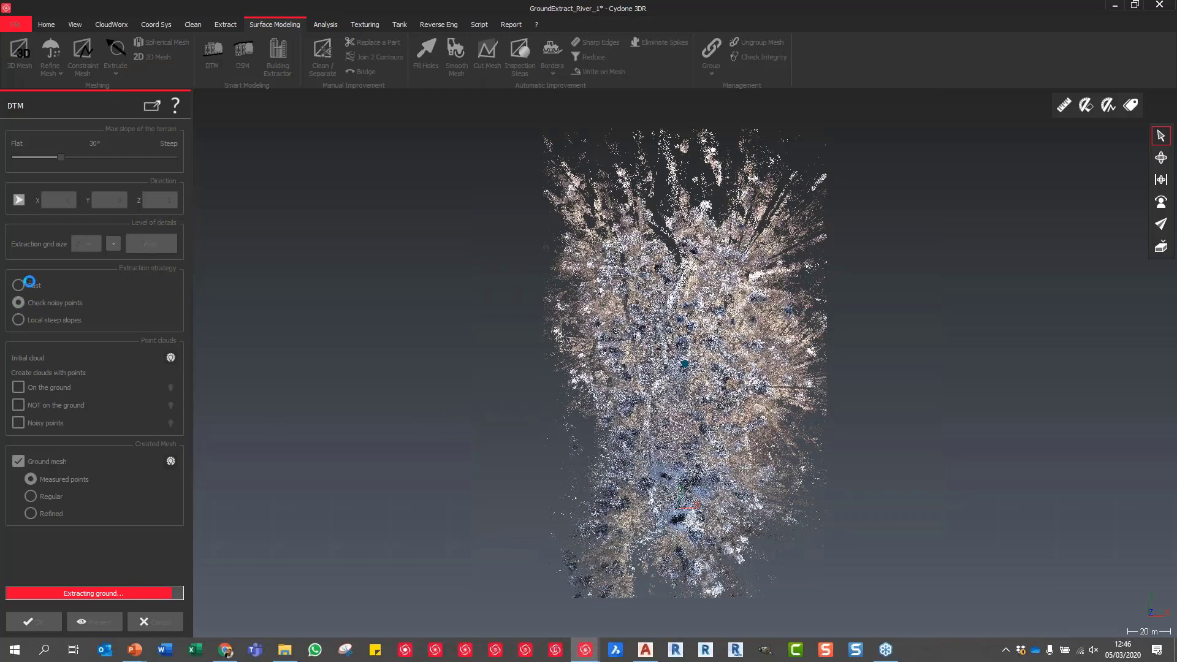
# - Examine the previewed ground mesh along the river channel and cancel the DTM extraction
pyautogui.scroll(2, 679, 366)
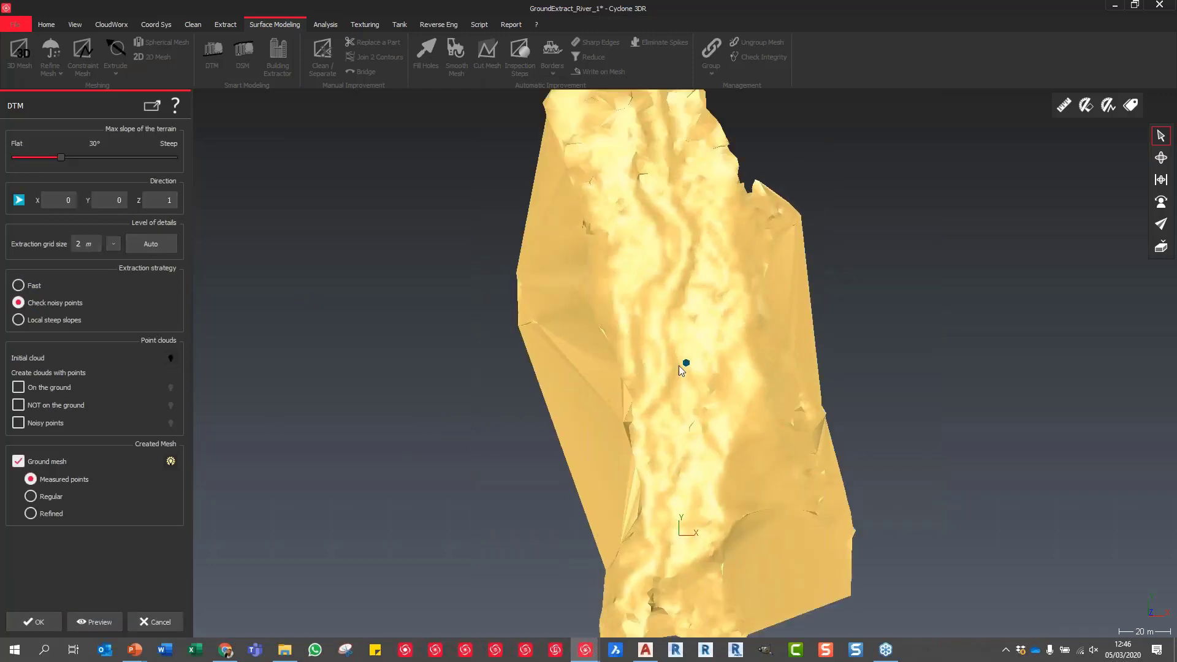
pyautogui.scroll(2, 679, 366)
pyautogui.scroll(-3, 679, 366)
pyautogui.click(1161, 158)
pyautogui.moveTo(692, 411); pyautogui.dragTo(701, 368)
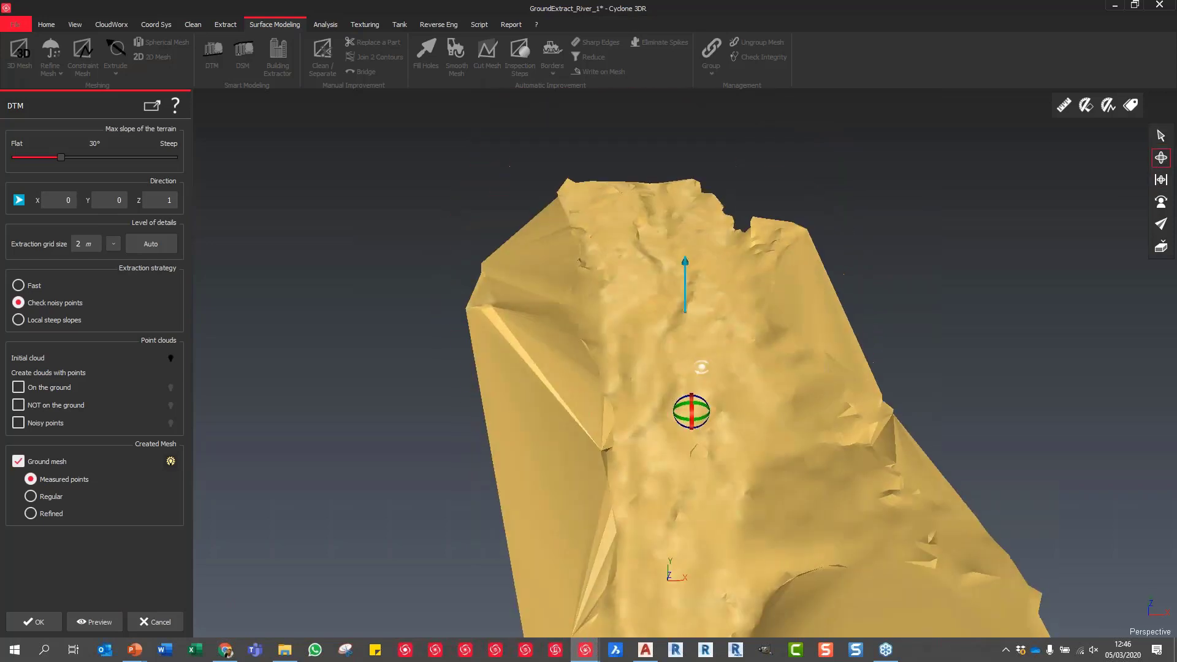
pyautogui.moveTo(695, 433); pyautogui.dragTo(681, 410)
pyautogui.scroll(-3, 668, 416)
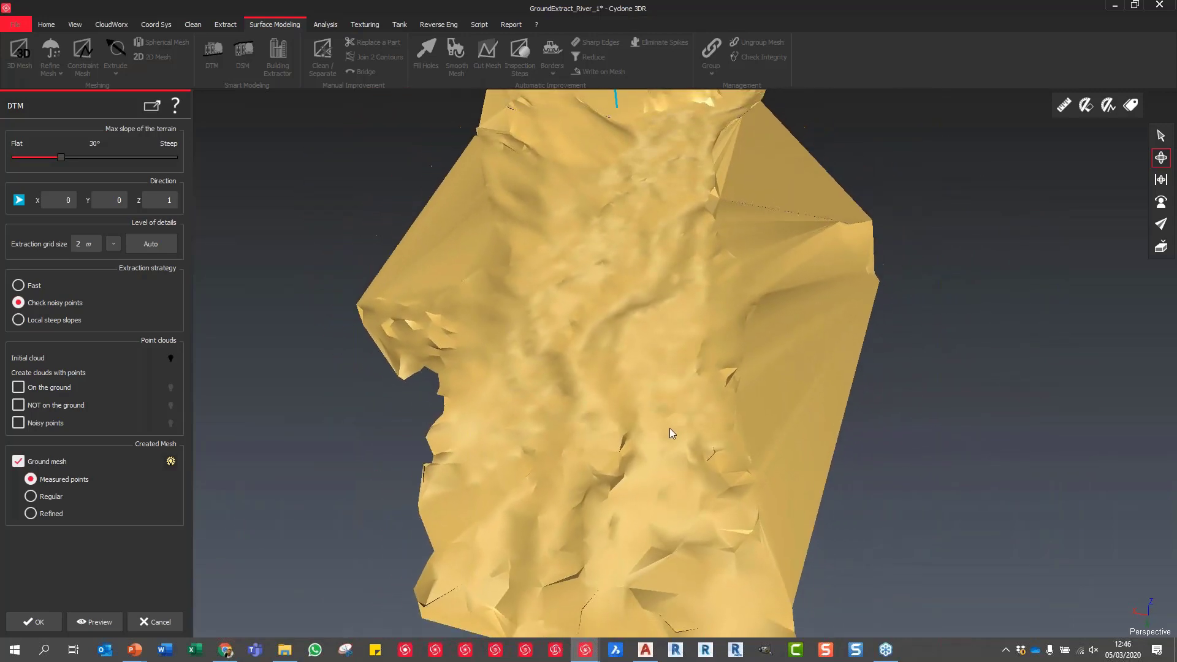
pyautogui.scroll(-5, 669, 432)
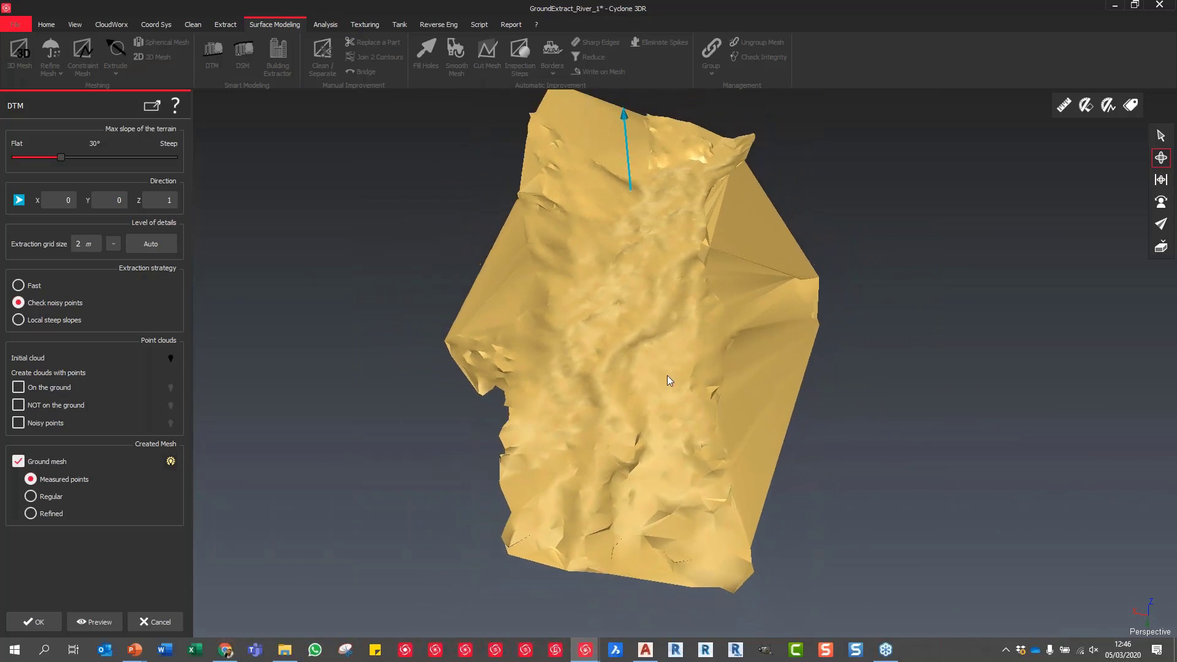
pyautogui.moveTo(668, 380); pyautogui.dragTo(547, 372)
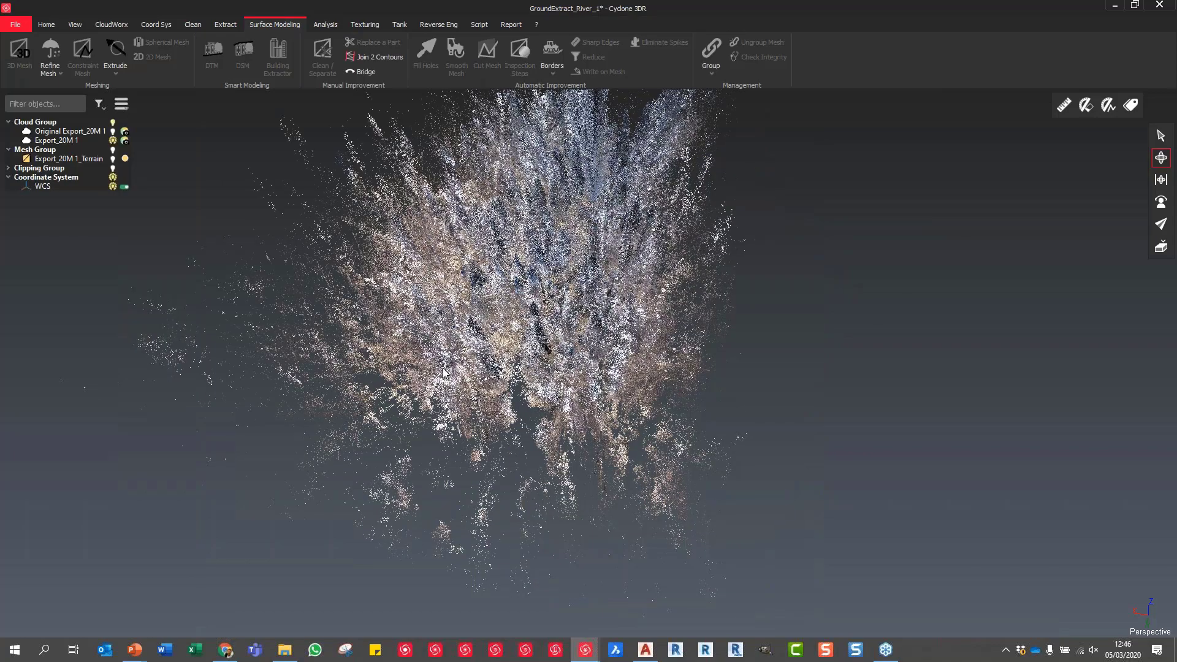
pyautogui.moveTo(850, 325)
pyautogui.mouseDown()
pyautogui.moveTo(807, 347)
pyautogui.moveTo(723, 350)
pyautogui.moveTo(770, 325)
pyautogui.moveTo(814, 258)
pyautogui.mouseUp()
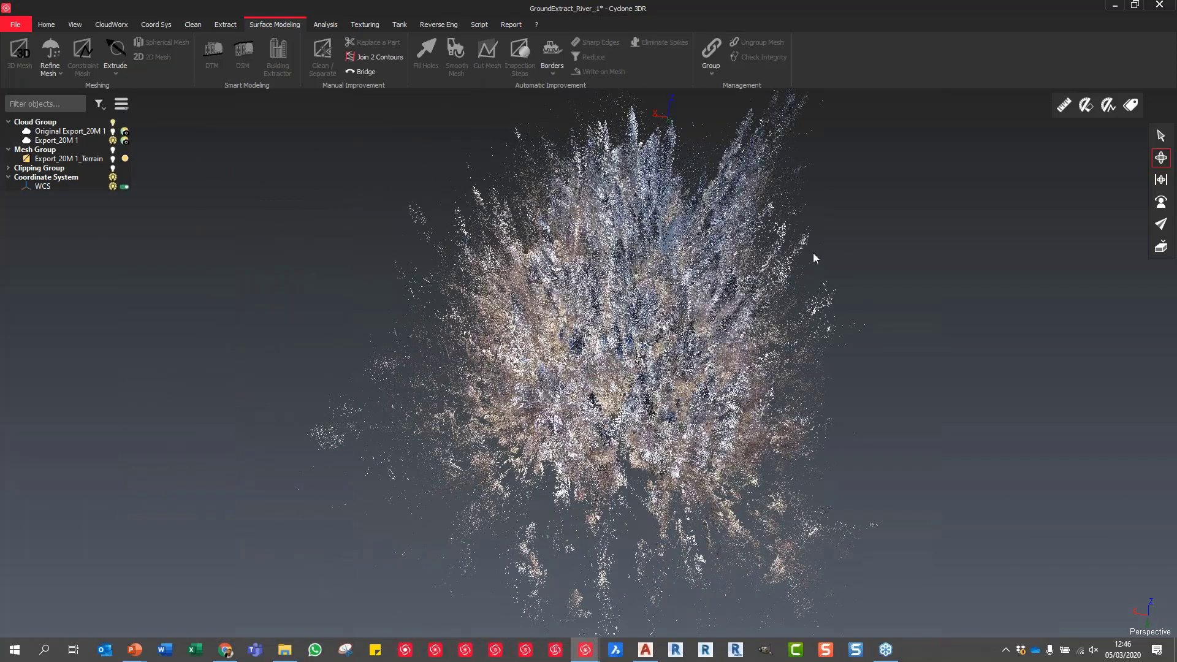
# - Show the finished Export_20M 1_Terrain mesh in place of the Export_20M 1 cloud and inspect its river channel and slopes
pyautogui.rightClick(95, 160)
pyautogui.press('Escape')
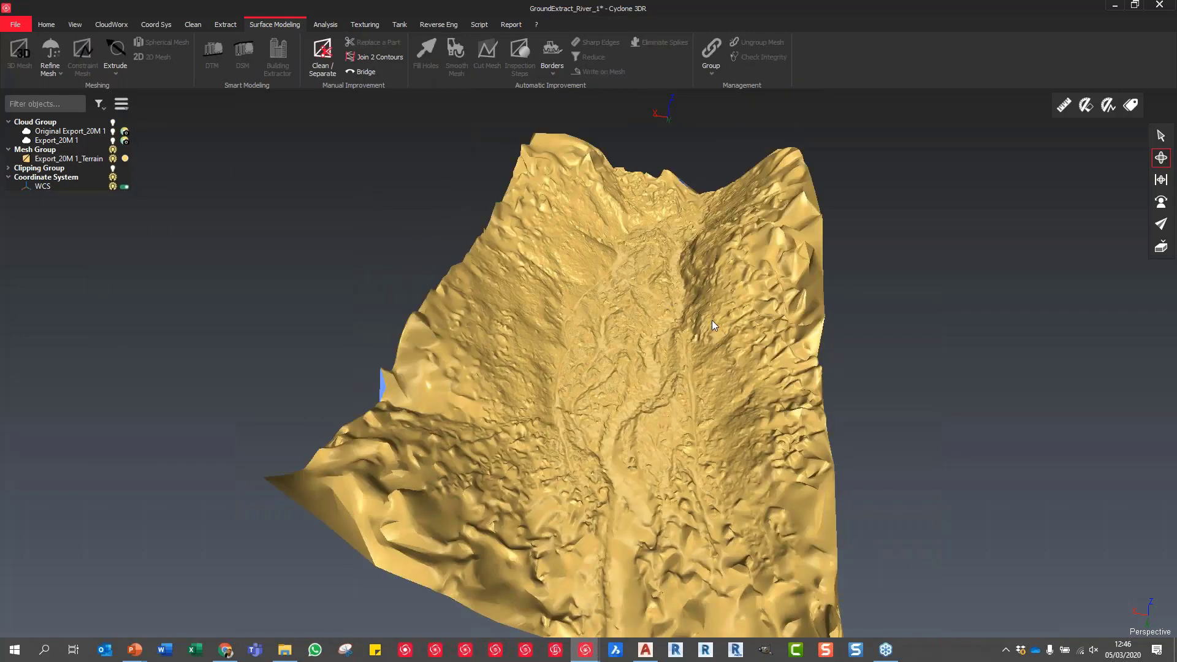
pyautogui.moveTo(712, 320); pyautogui.dragTo(639, 292)
pyautogui.scroll(5, 639, 293)
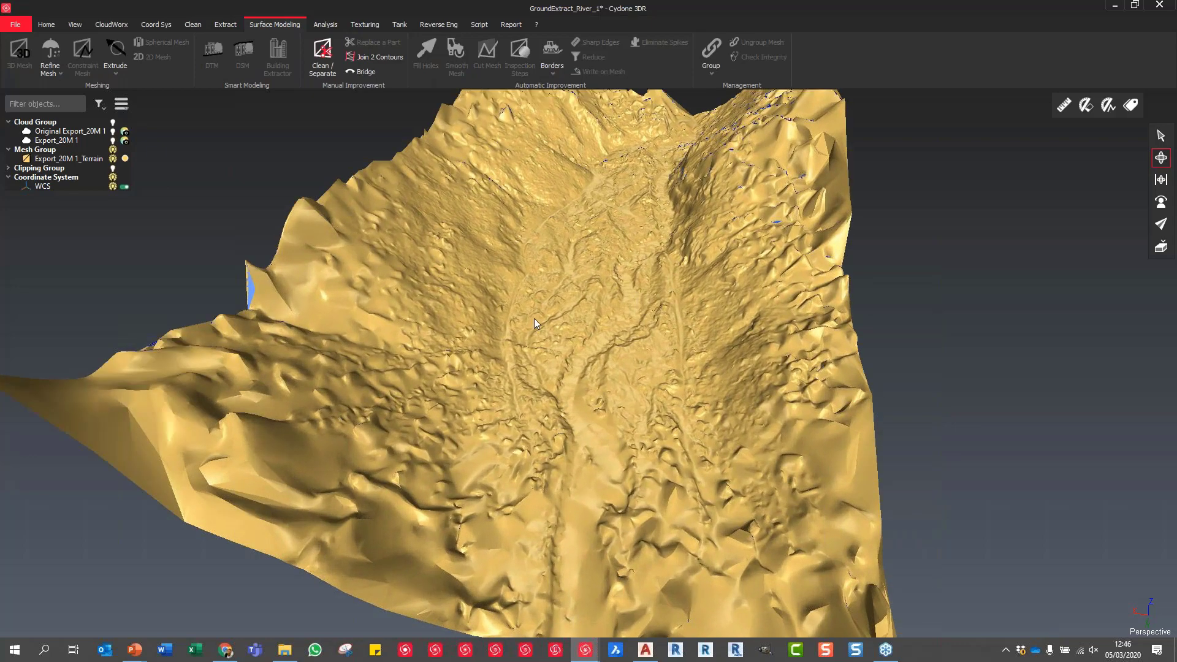
pyautogui.moveTo(534, 318); pyautogui.dragTo(576, 262)
pyautogui.moveTo(577, 262); pyautogui.dragTo(687, 323, button='middle')
pyautogui.scroll(3, 683, 336)
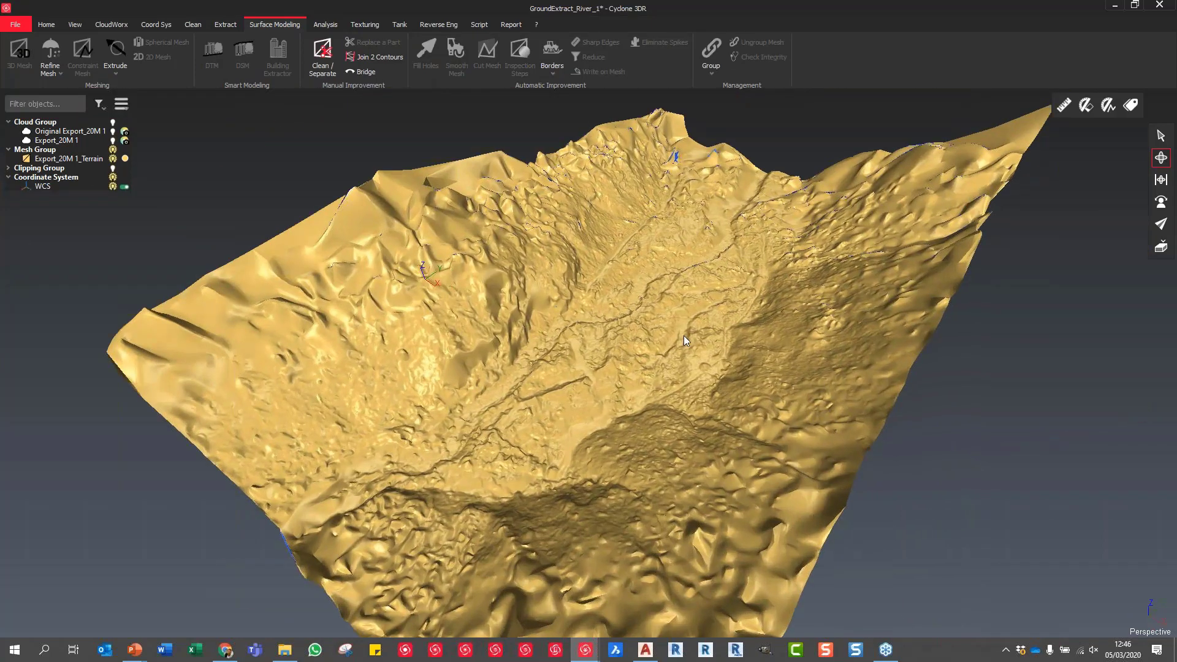
pyautogui.scroll(4, 603, 345)
pyautogui.scroll(8, 615, 355)
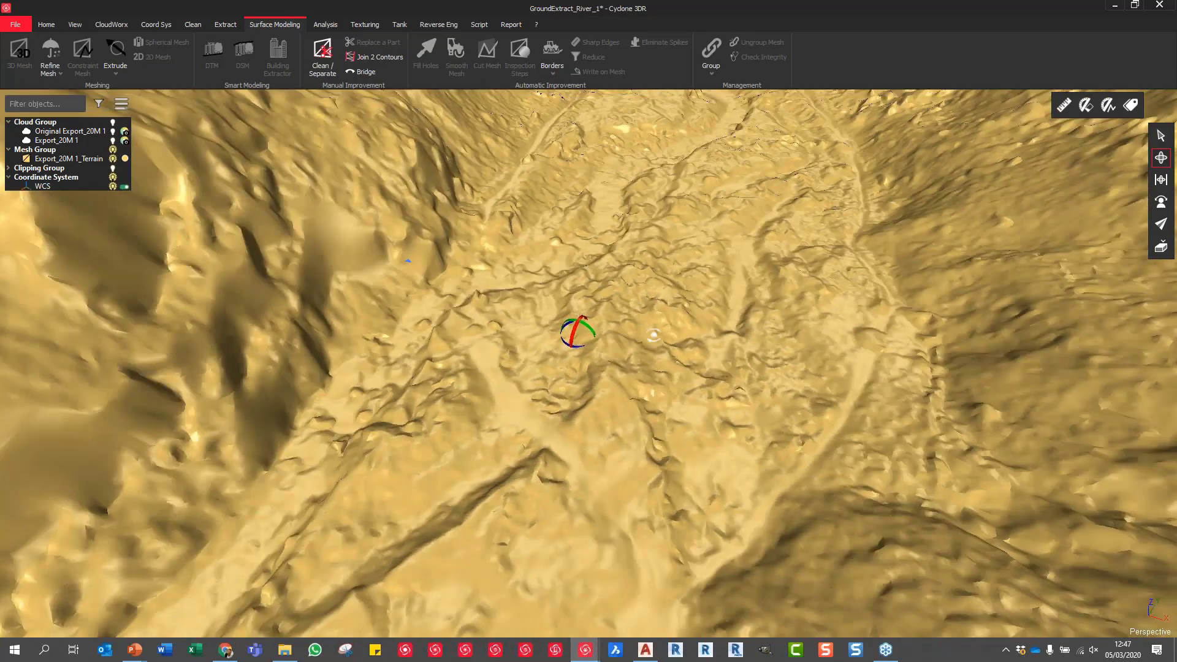
pyautogui.moveTo(654, 335); pyautogui.dragTo(607, 293)
pyautogui.scroll(6, 685, 301)
pyautogui.scroll(-3, 685, 298)
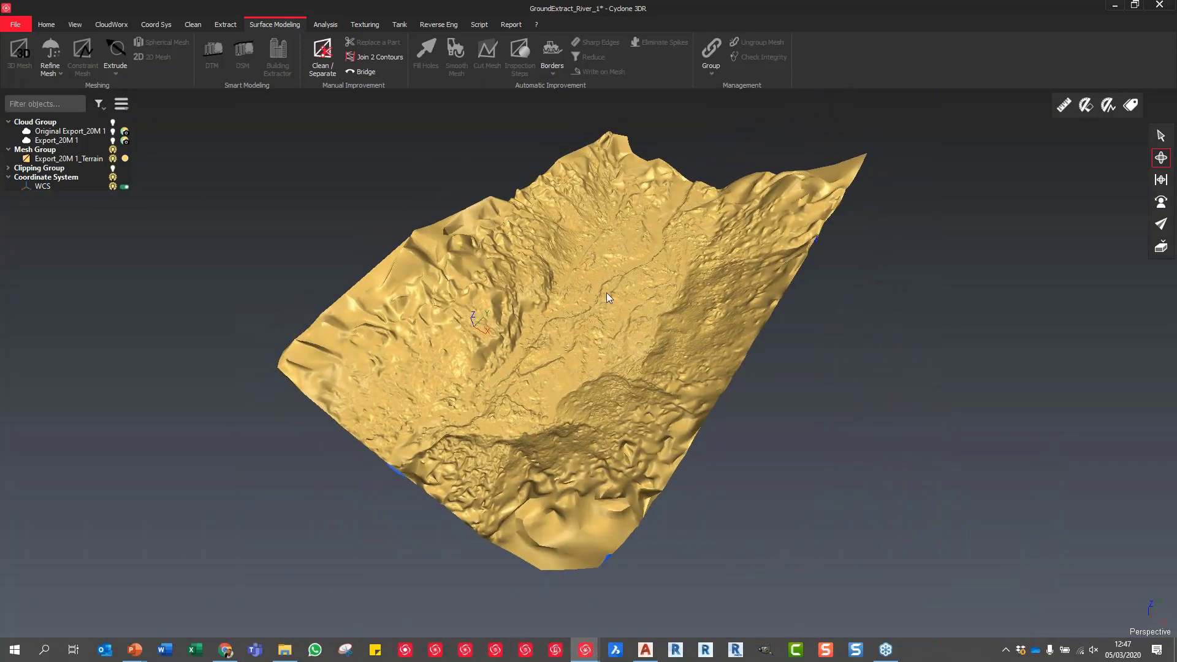
# - Preview contour lines on the Export_20M 1_Terrain mesh with an interval of 10 and emphasized major lines every 10
pyautogui.click(1161, 136)
pyautogui.click(410, 304)
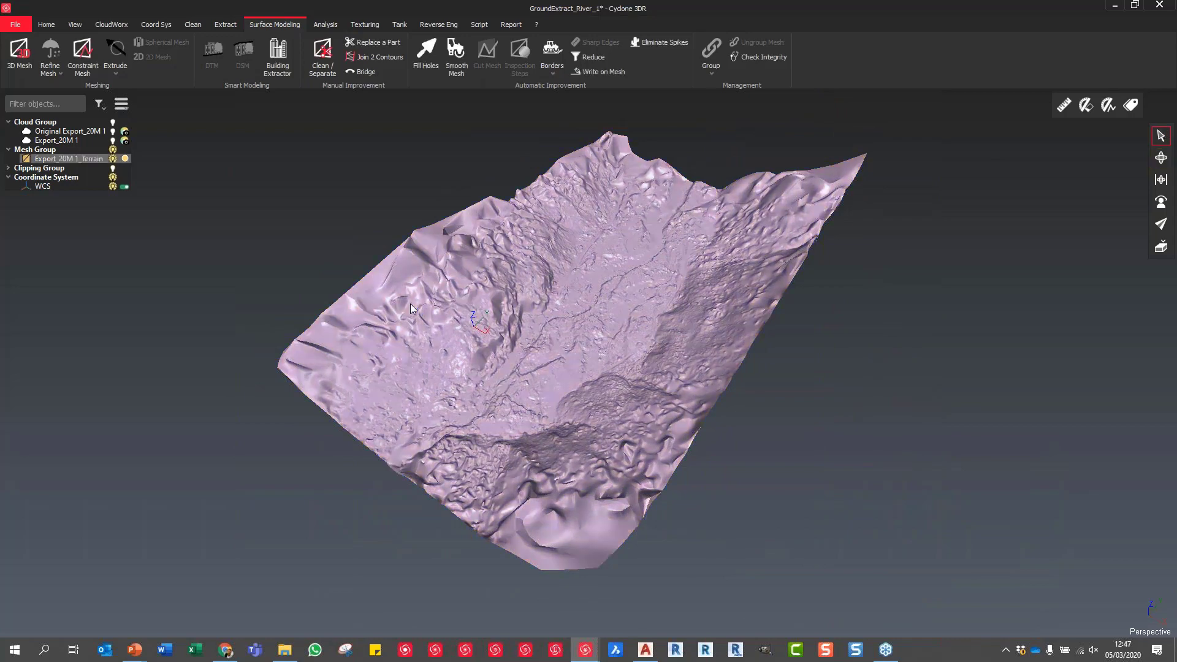
pyautogui.click(339, 24)
pyautogui.click(224, 26)
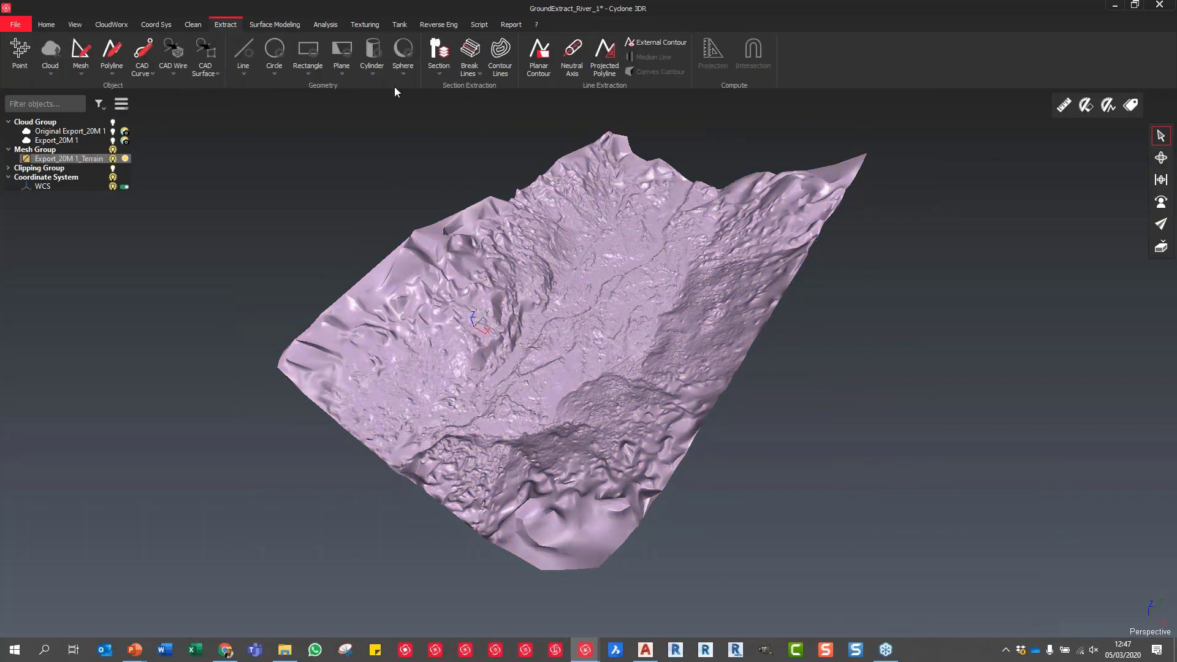
pyautogui.click(501, 62)
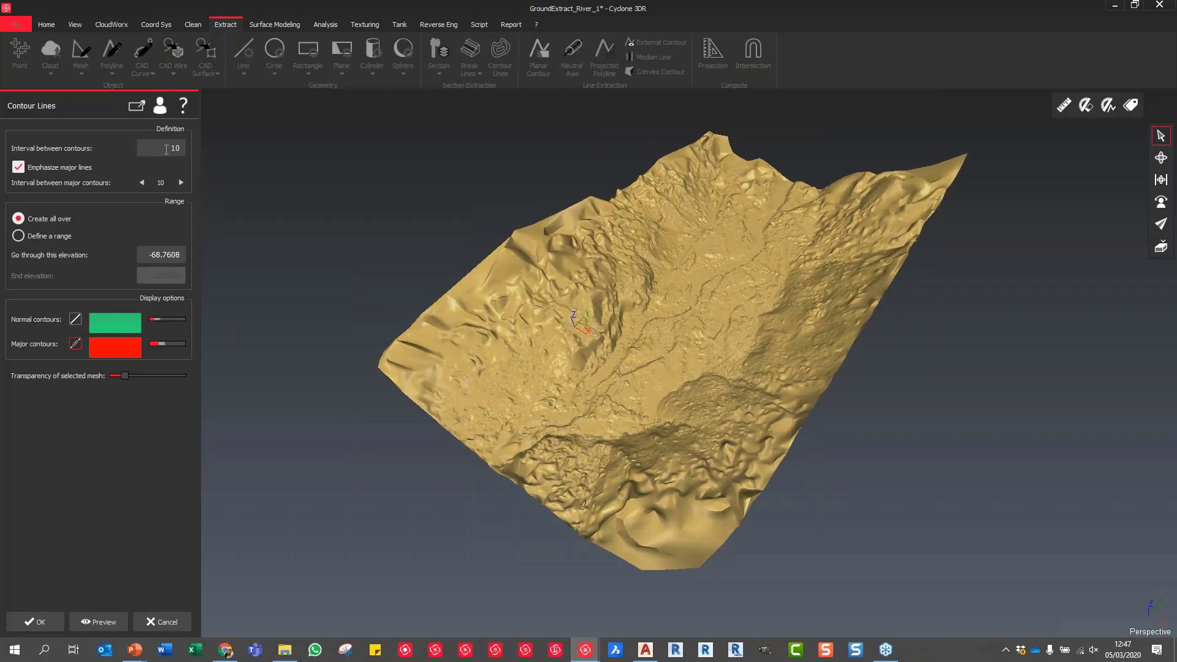
pyautogui.doubleClick(165, 149)
pyautogui.write('5')
pyautogui.write('10')
pyautogui.doubleClick(193, 146)
pyautogui.click(105, 624)
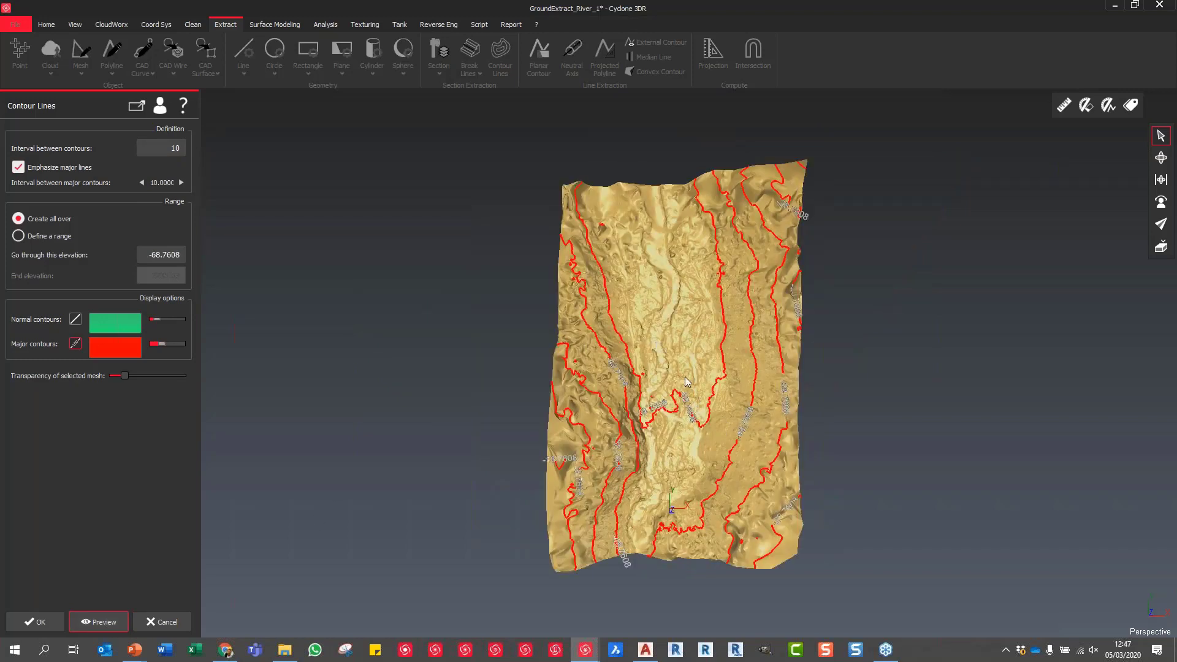
# - Set the interval between contours to 5 and preview the contour lines along the river valley
pyautogui.click(171, 148)
pyautogui.write('5')
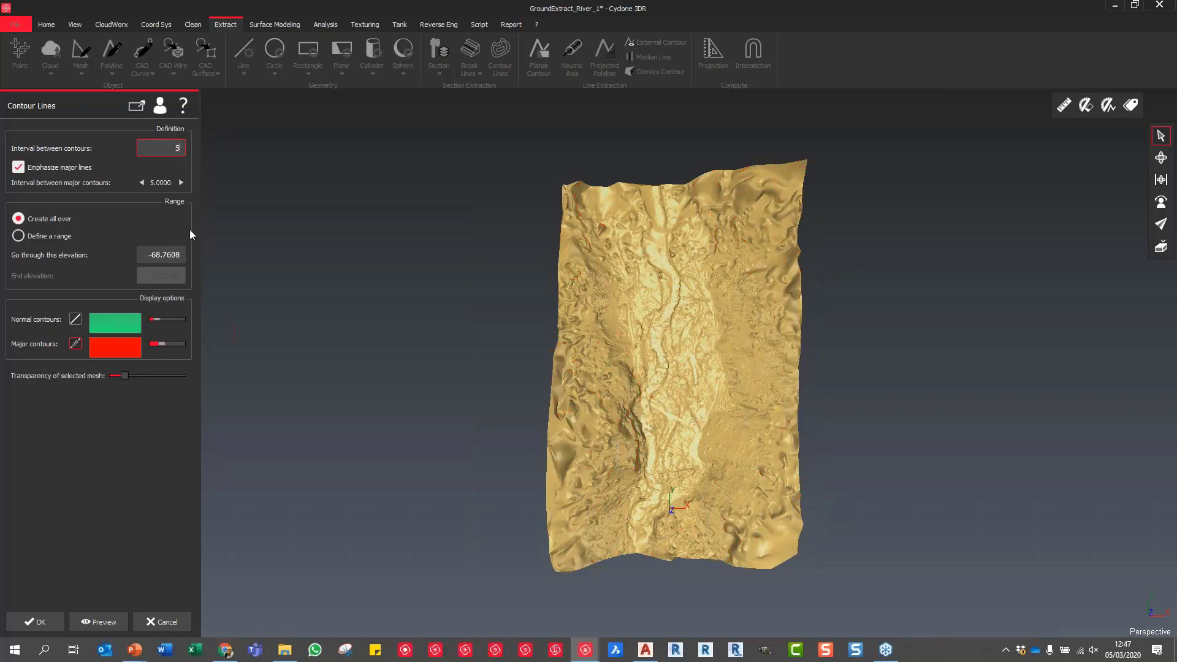
pyautogui.click(101, 621)
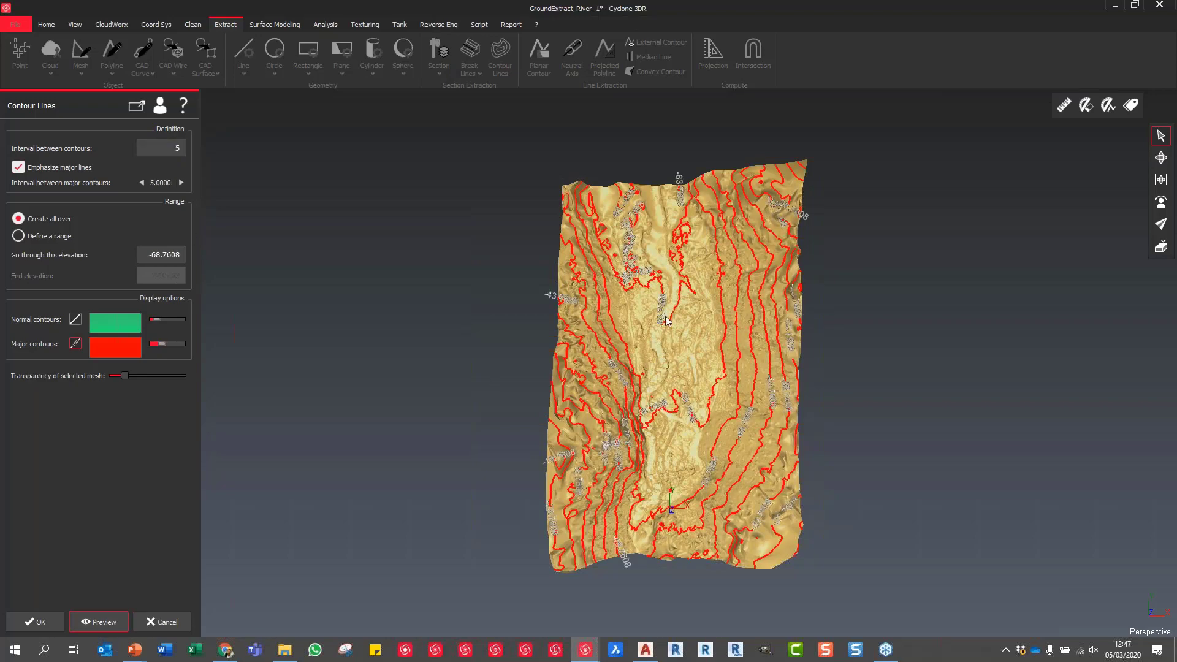
pyautogui.scroll(6, 649, 314)
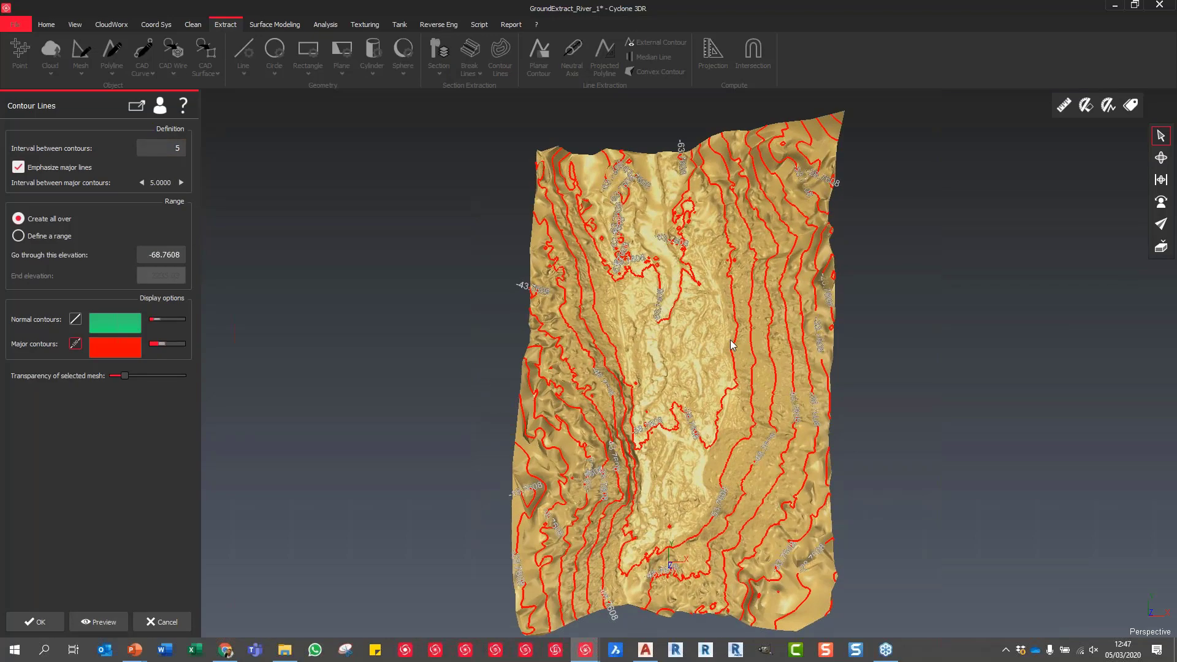
pyautogui.scroll(1, 826, 347)
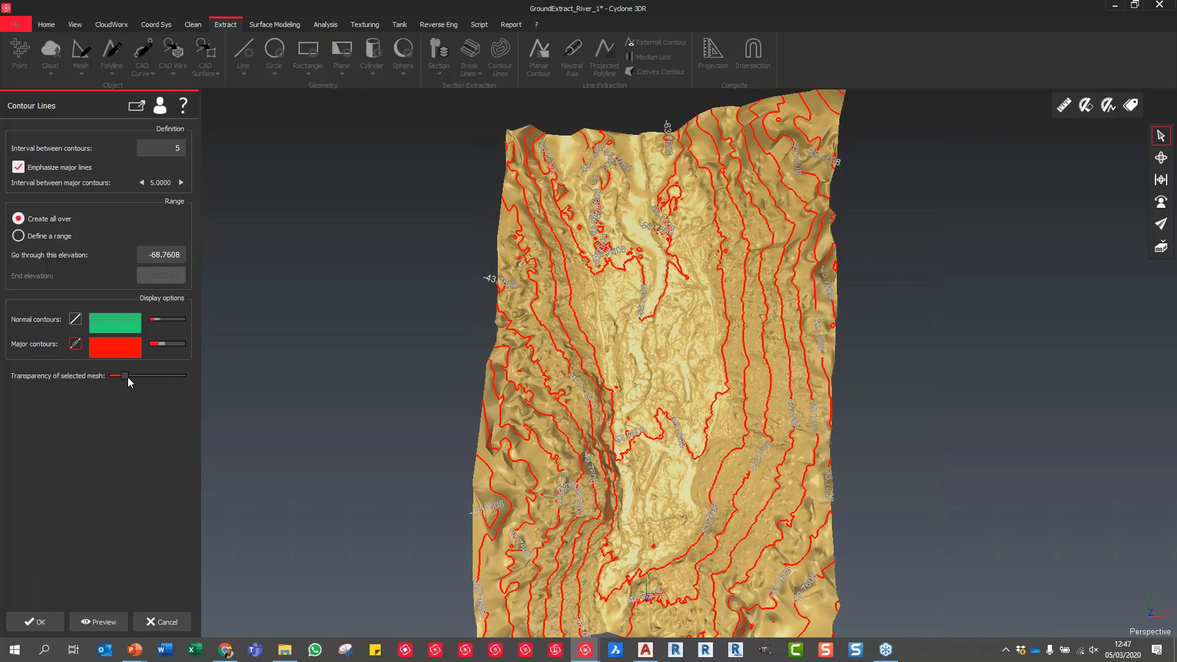
# - Remove the terrain mesh's transparency and create the contour lines
pyautogui.moveTo(128, 379); pyautogui.dragTo(51, 369)
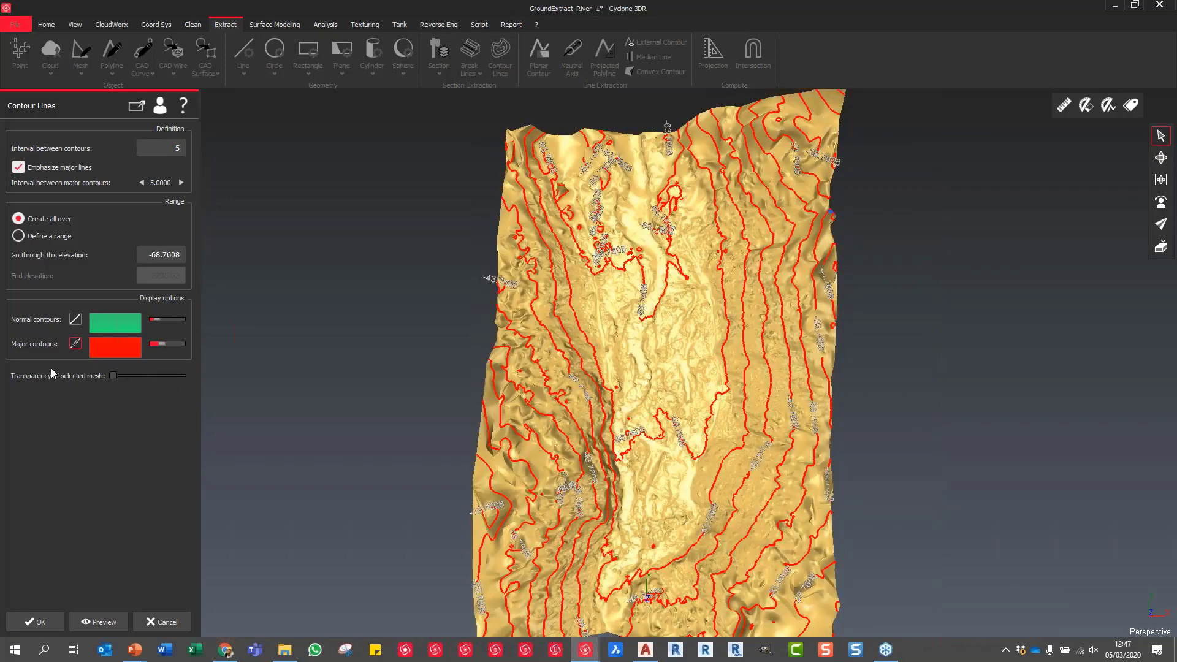
pyautogui.click(50, 627)
pyautogui.scroll(-3, 644, 341)
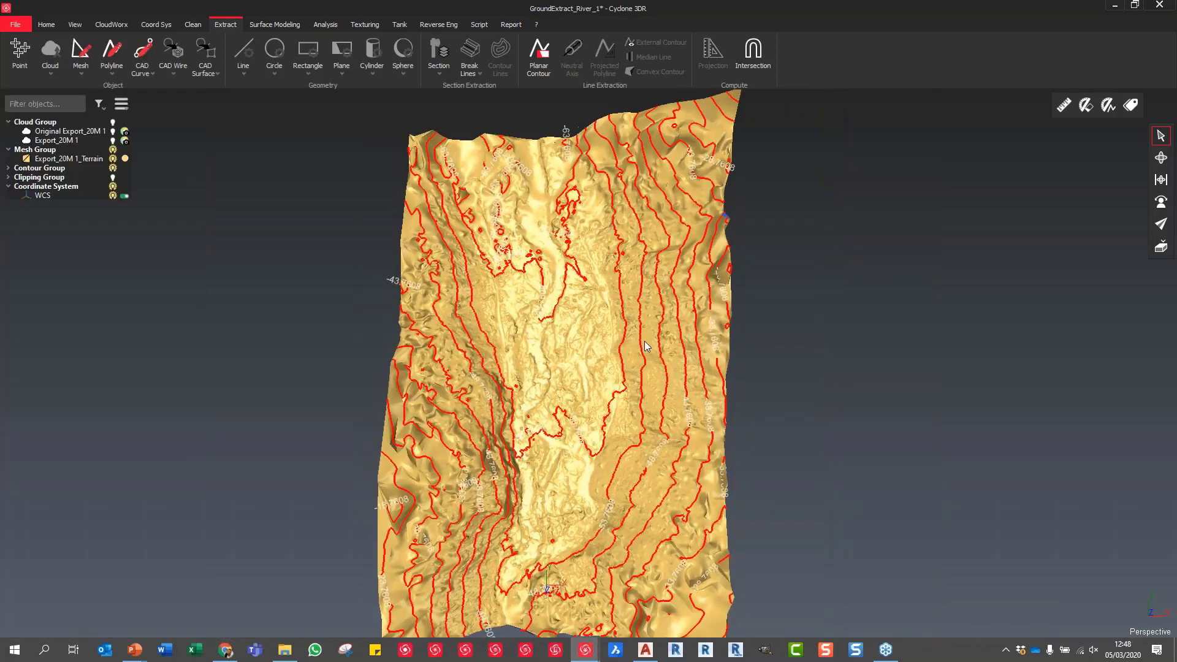
pyautogui.moveTo(645, 361)
pyautogui.mouseDown()
pyautogui.moveTo(661, 349)
pyautogui.moveTo(654, 361)
pyautogui.mouseUp()
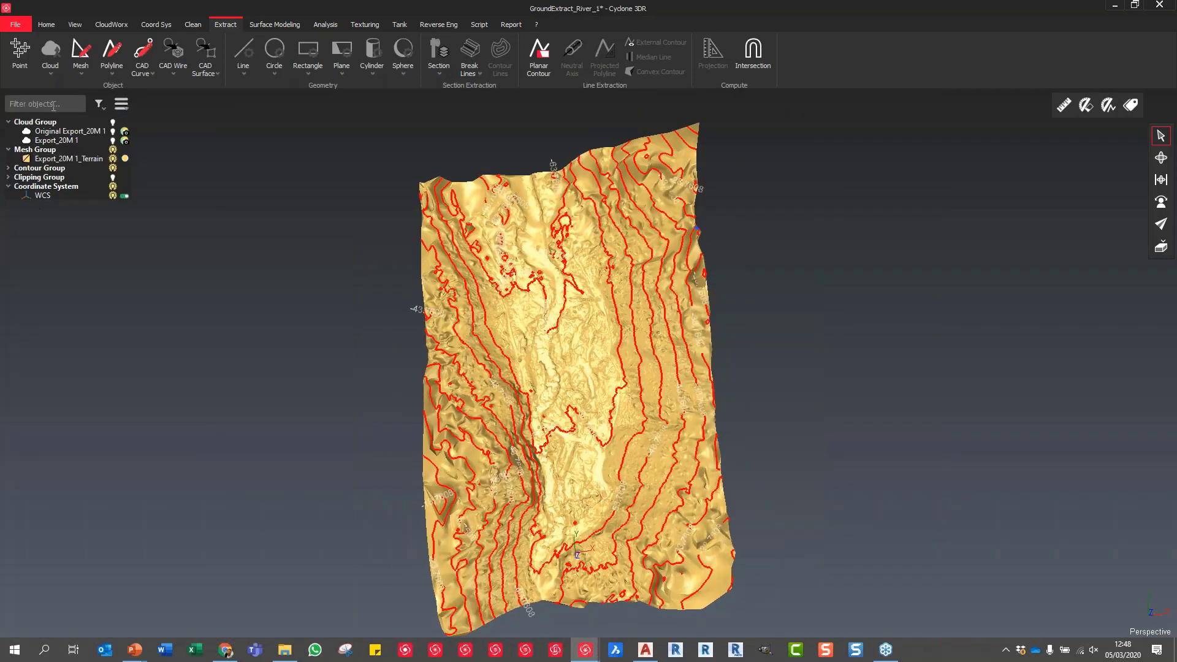
# - Hide the Export_20M 1_Terrain mesh so that only the contour lines are displayed, and view them in plan
pyautogui.click(113, 167)
pyautogui.click(112, 168)
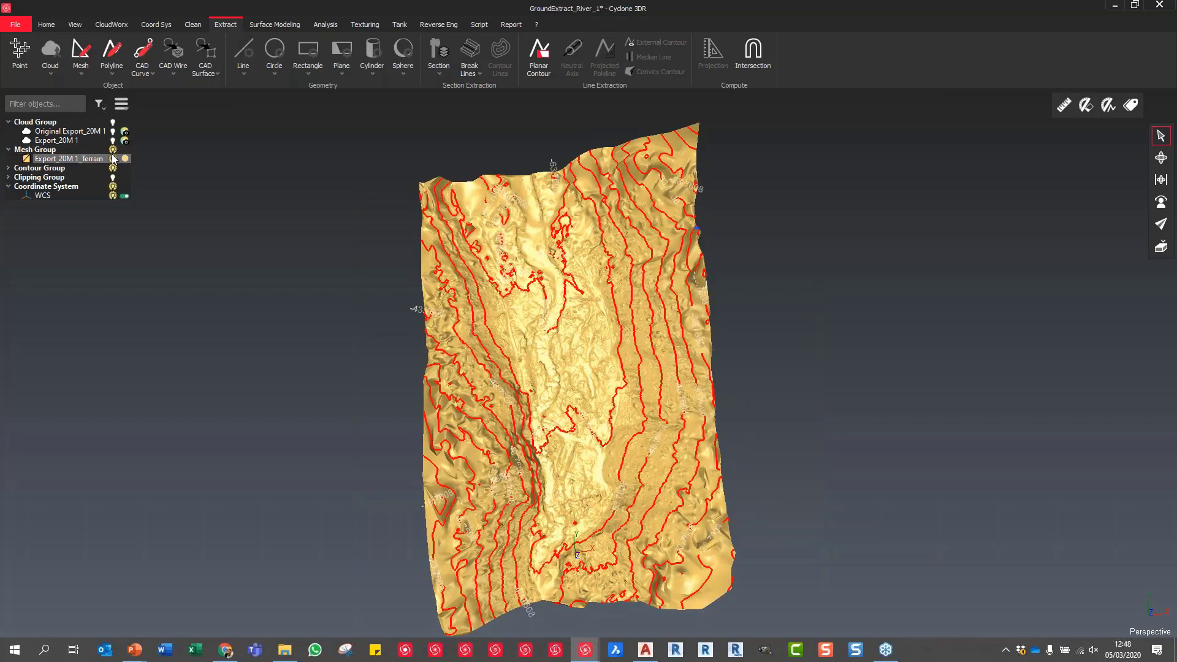
pyautogui.click(113, 159)
pyautogui.moveTo(878, 351); pyautogui.dragTo(879, 310)
pyautogui.moveTo(754, 351); pyautogui.dragTo(736, 410)
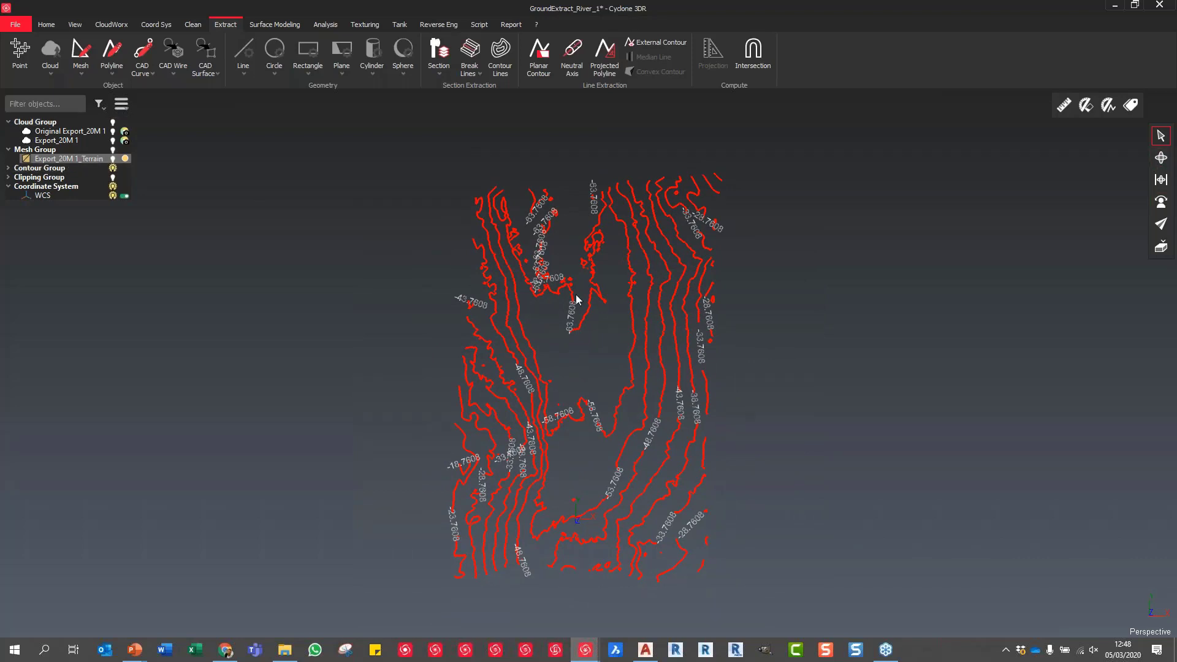
# - Send the selected Export_20M 1_Terrain mesh to AutoCAD and switch to its drawing window
pyautogui.rightClick(489, 238)
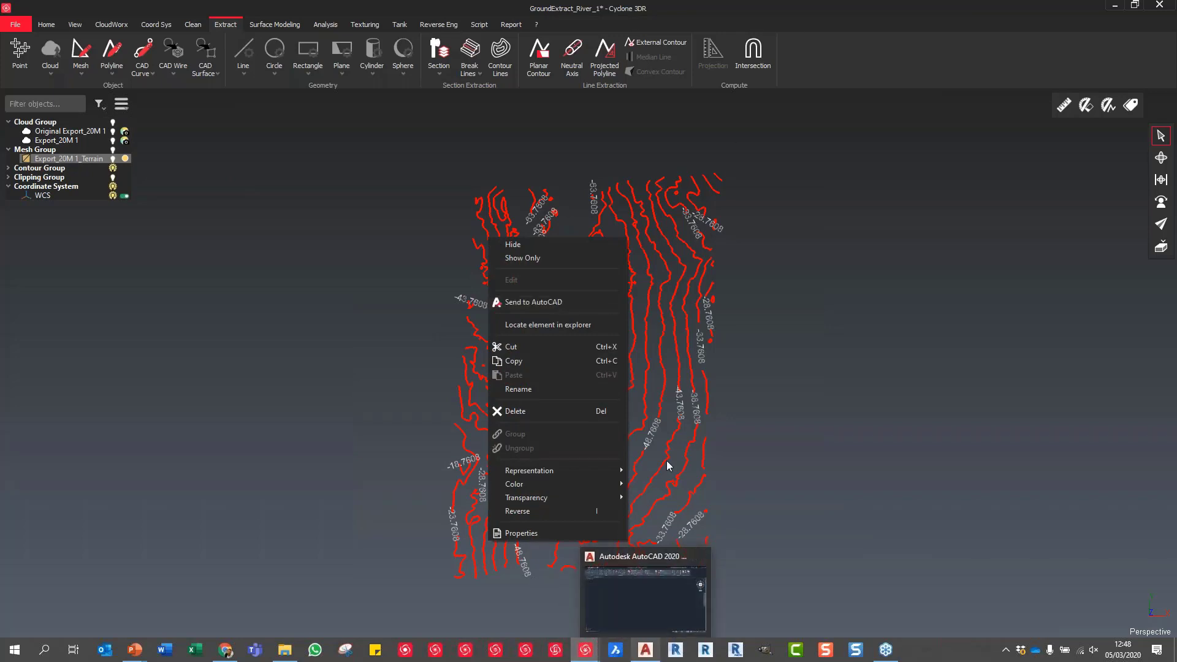
pyautogui.click(536, 302)
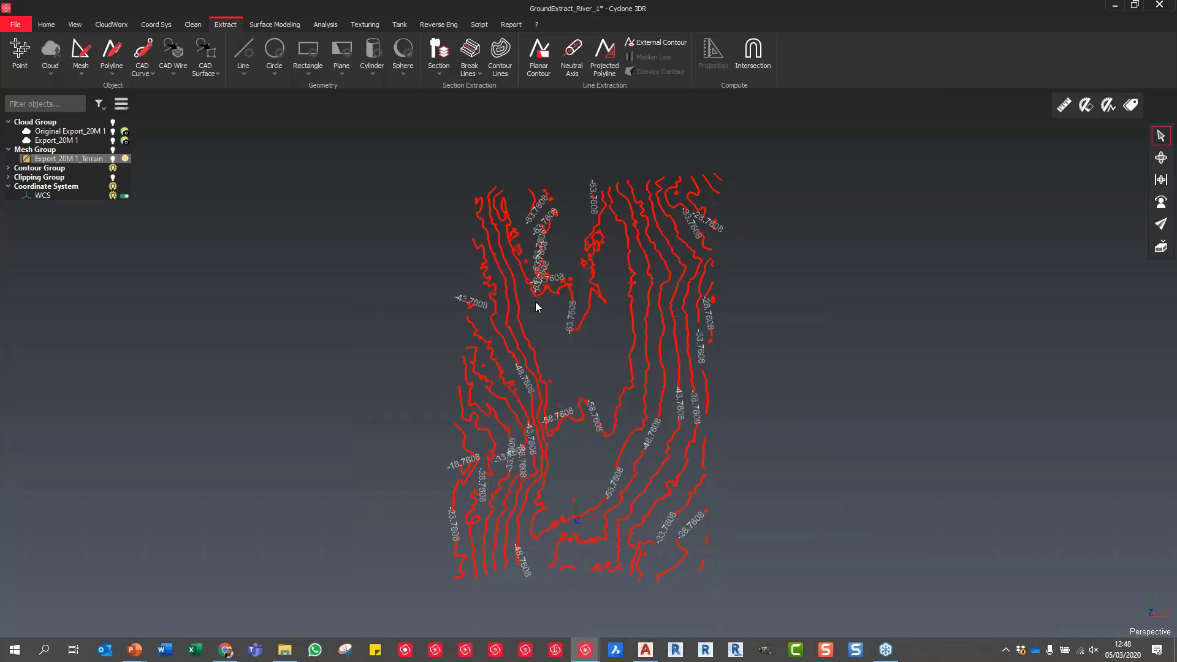
pyautogui.click(647, 650)
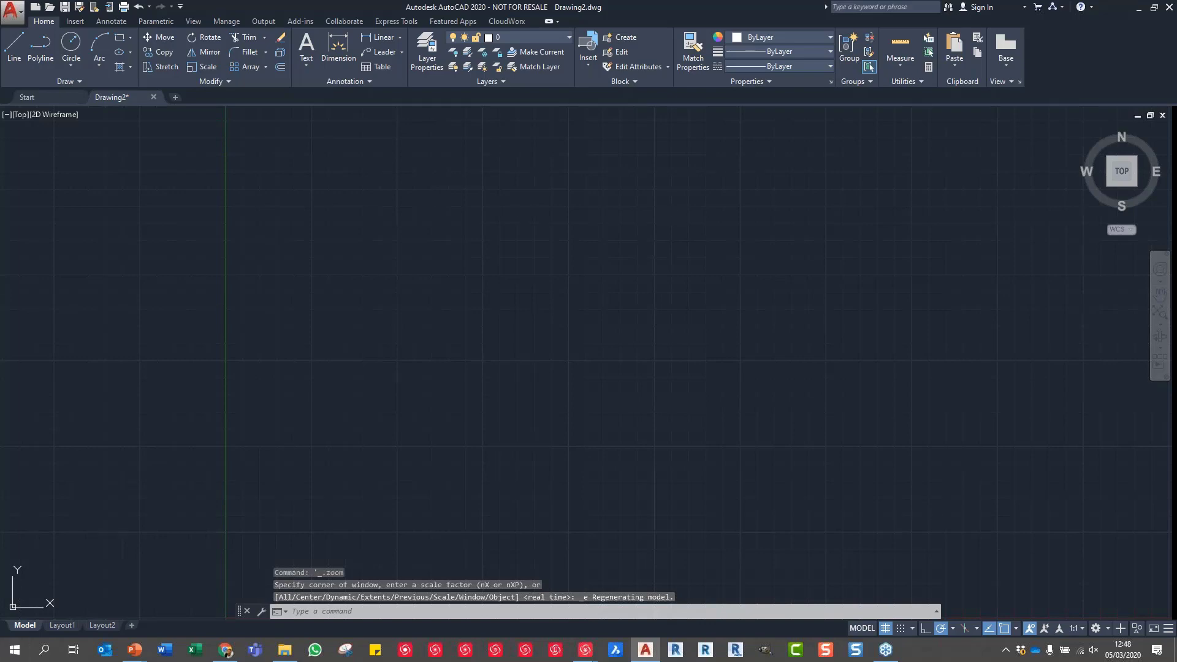
# - Examine the transferred terrain mesh in the drawing's top view
pyautogui.scroll(-2, 460, 278)
pyautogui.press('Escape')
pyautogui.click(179, 535)
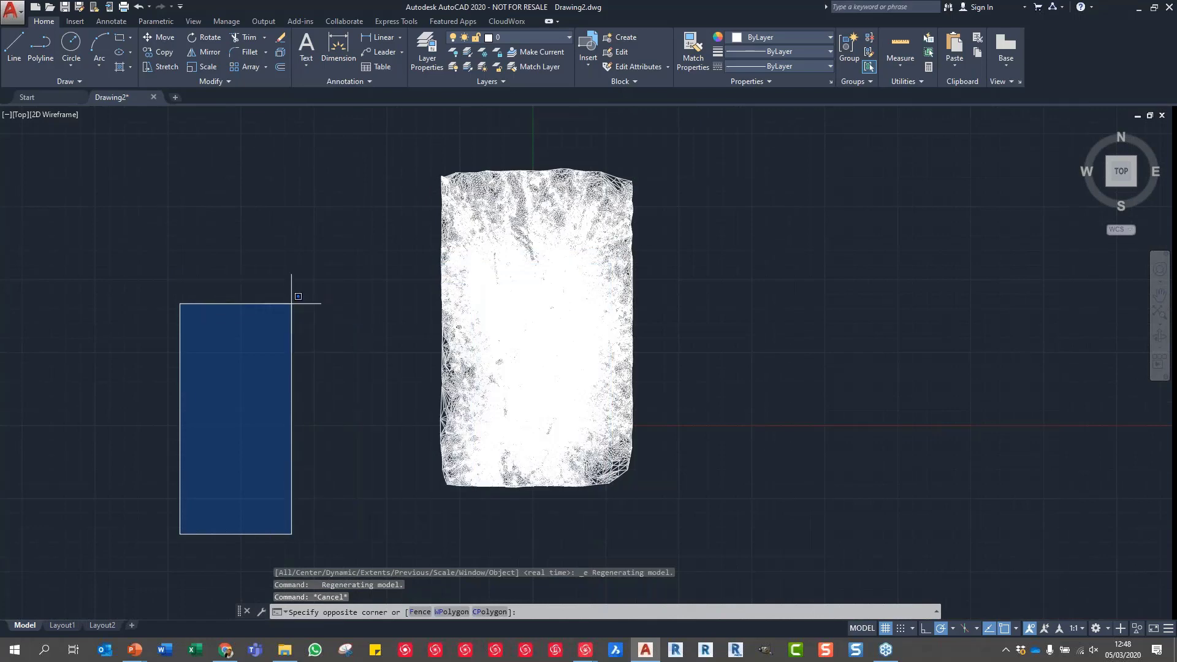
pyautogui.press('Escape')
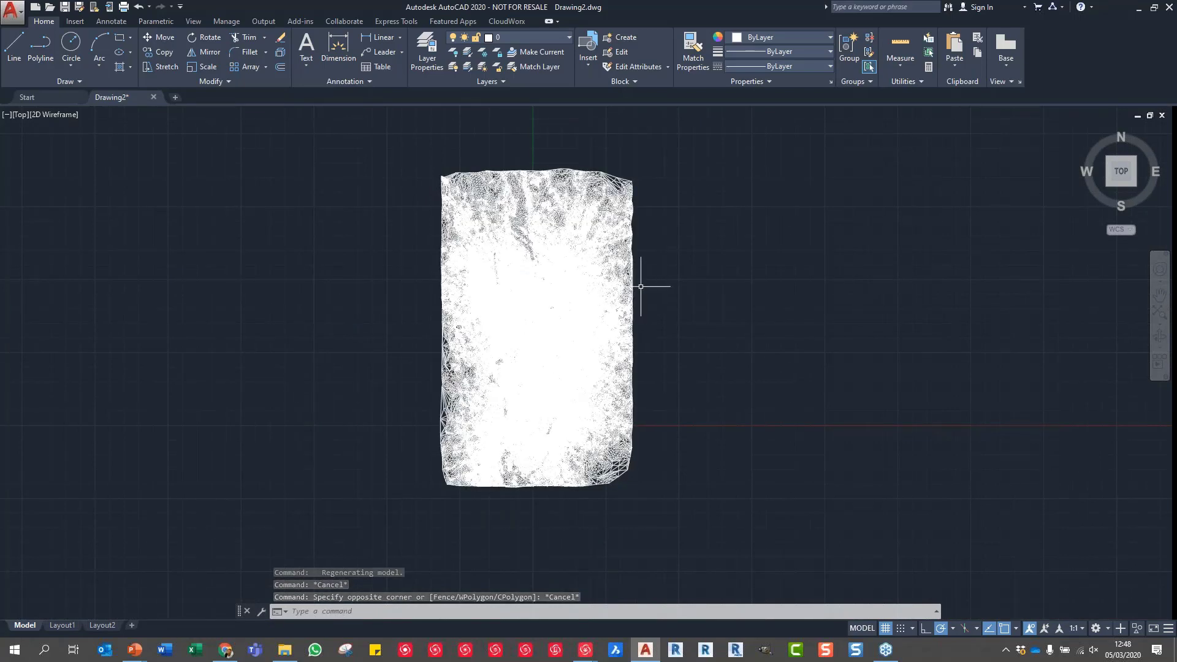
pyautogui.scroll(2, 644, 289)
pyautogui.scroll(2, 666, 291)
pyautogui.scroll(-4, 666, 291)
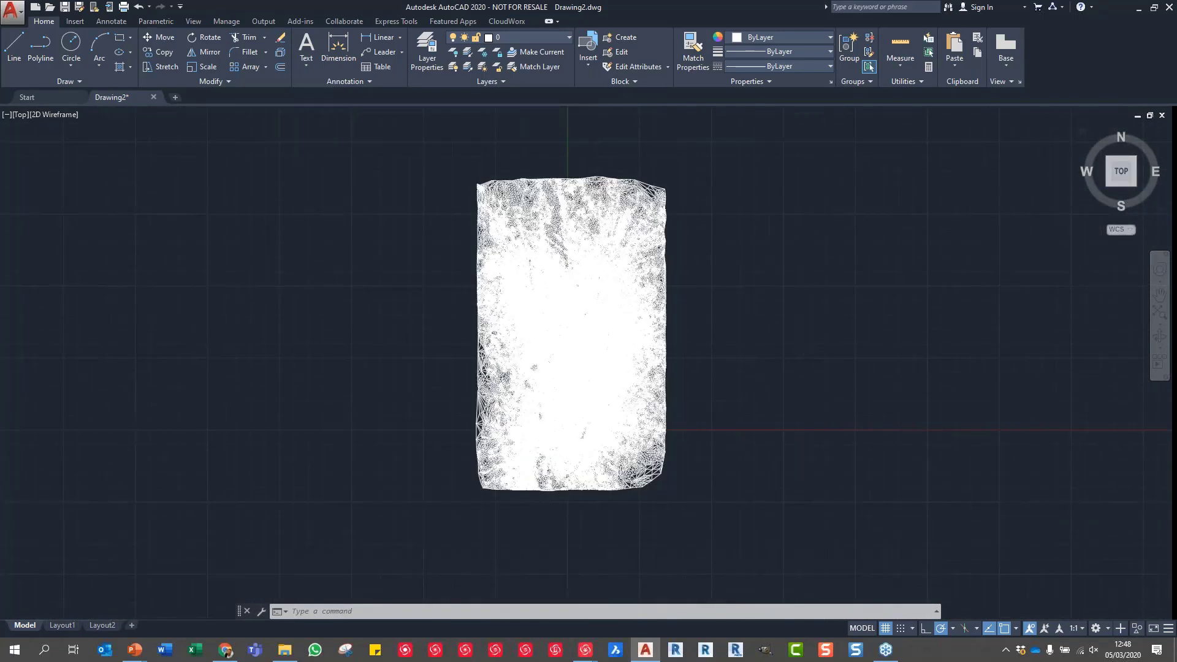
# - Switch the drawing to the SW Isometric view and inspect the terrain mesh's wireframe slopes and valley floor
pyautogui.click(1108, 184)
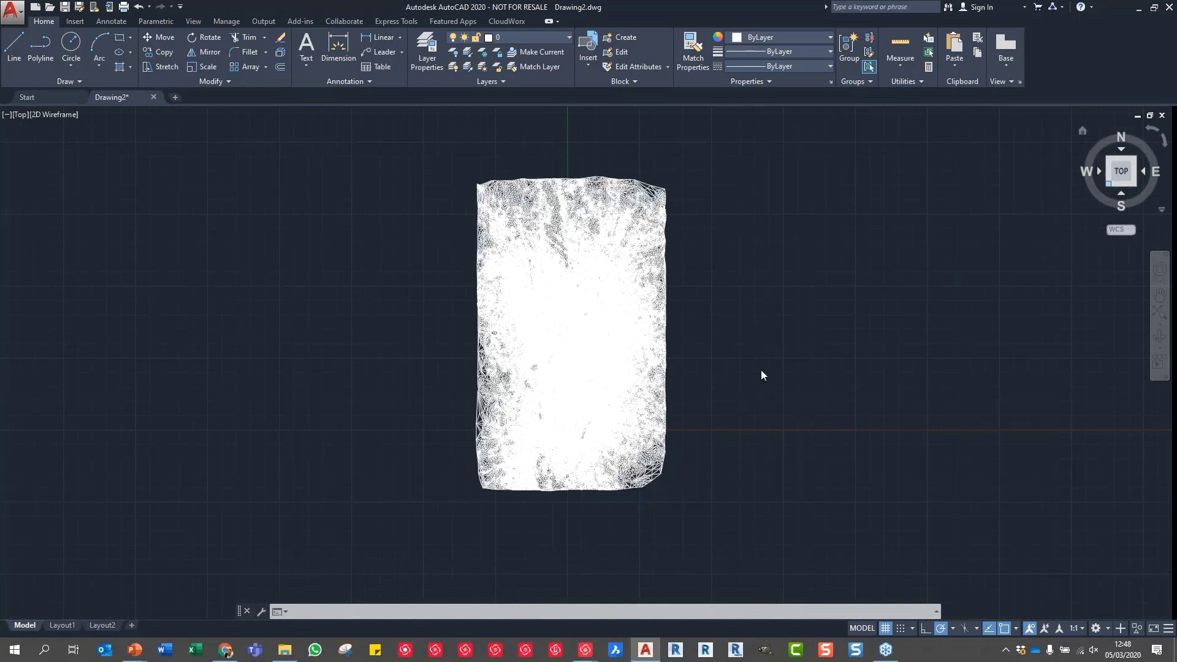
pyautogui.keyDown('shift'); pyautogui.moveTo(662, 583); pyautogui.dragTo(583, 659, button='middle'); pyautogui.keyUp('shift')
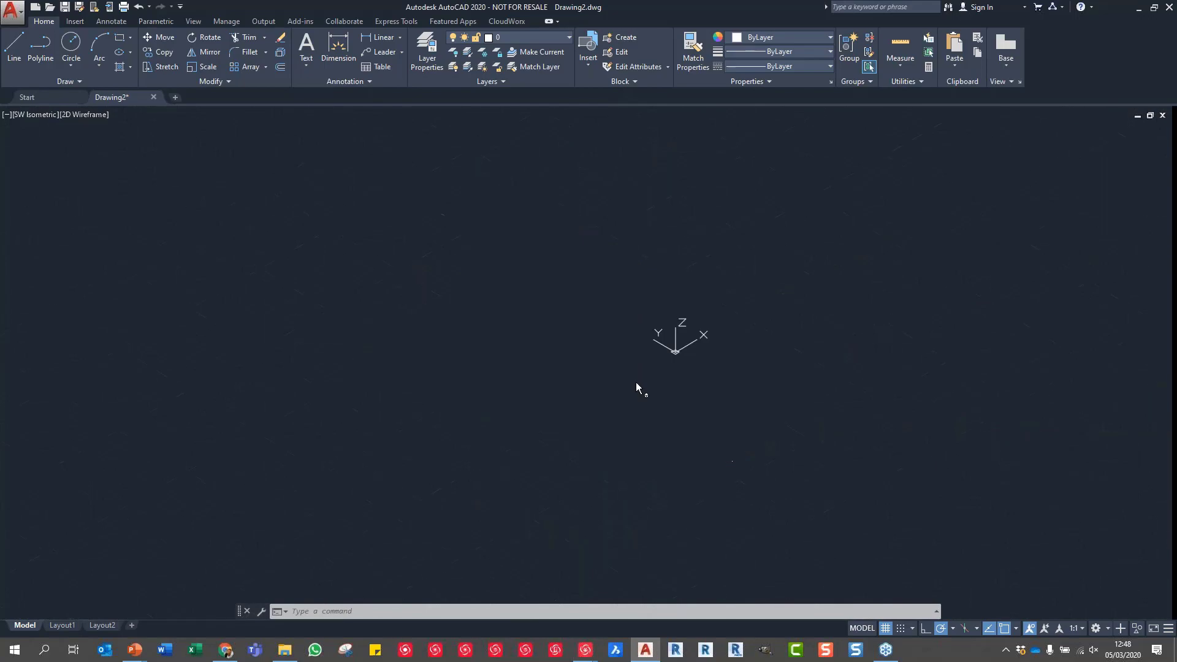
pyautogui.scroll(2, 578, 303)
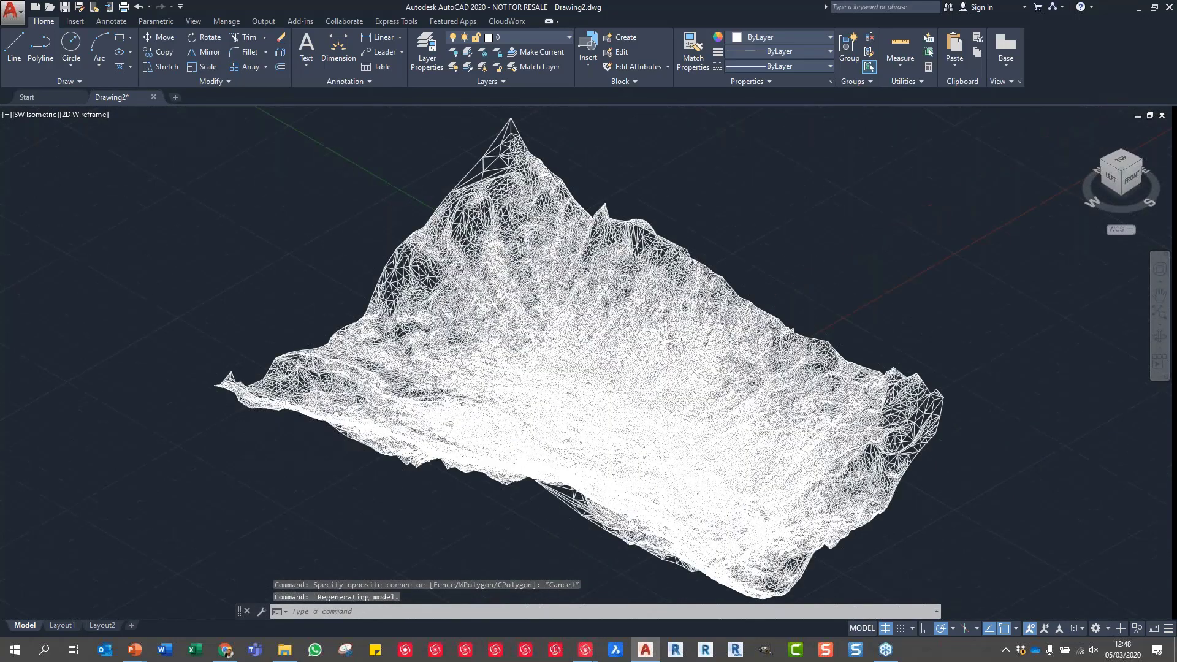
pyautogui.scroll(2, 579, 300)
pyautogui.scroll(2, 582, 303)
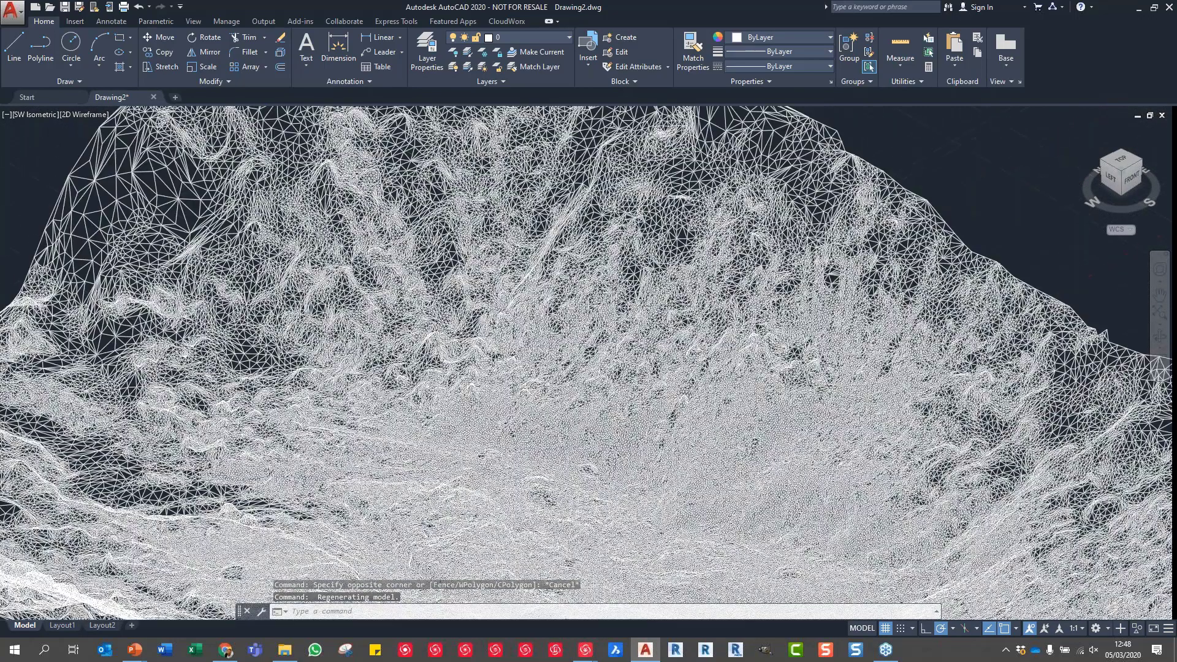
pyautogui.scroll(-8, 602, 358)
pyautogui.scroll(4, 610, 361)
pyautogui.moveTo(618, 361); pyautogui.dragTo(627, 317, button='middle')
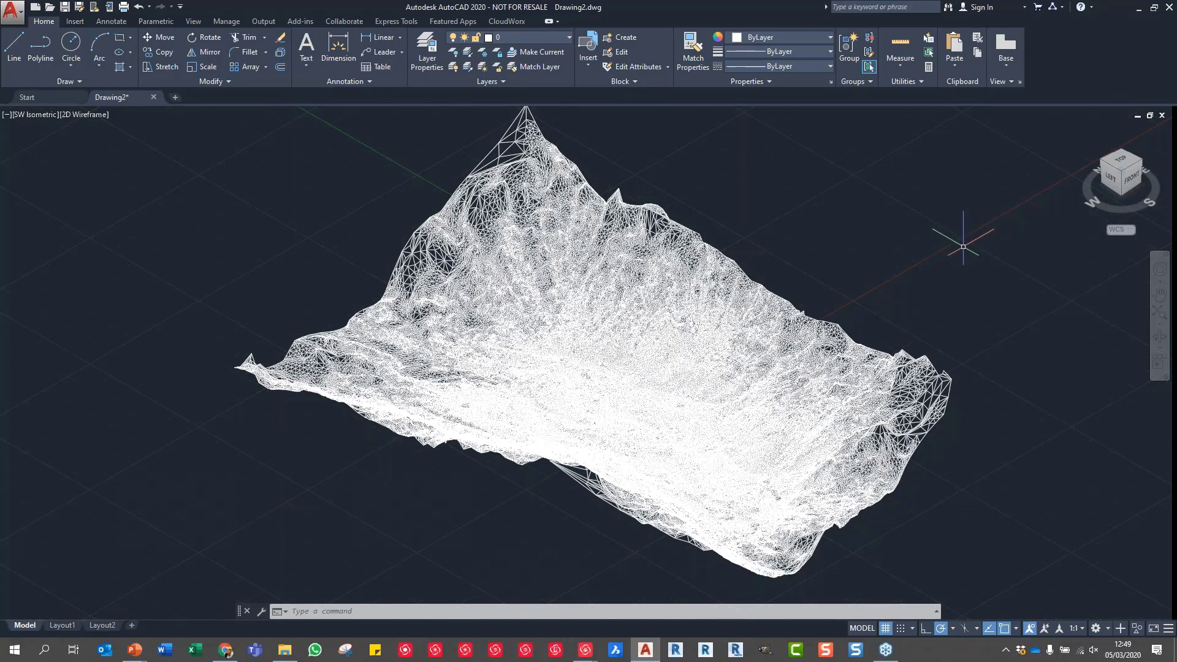
pyautogui.scroll(-5, 903, 258)
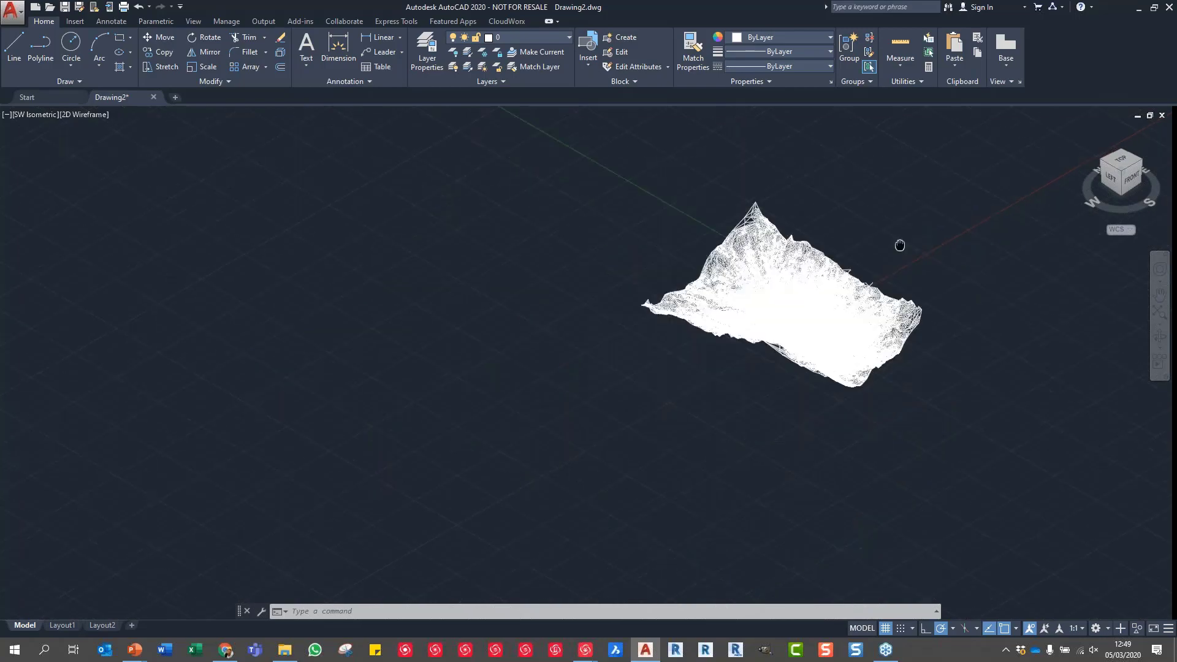
pyautogui.moveTo(899, 245); pyautogui.dragTo(773, 293, button='middle')
# - Return to Cyclone 3DR, show only the Export_20M 1_Terrain mesh without its contours, and inspect the valley in perspective
pyautogui.click(1139, 11)
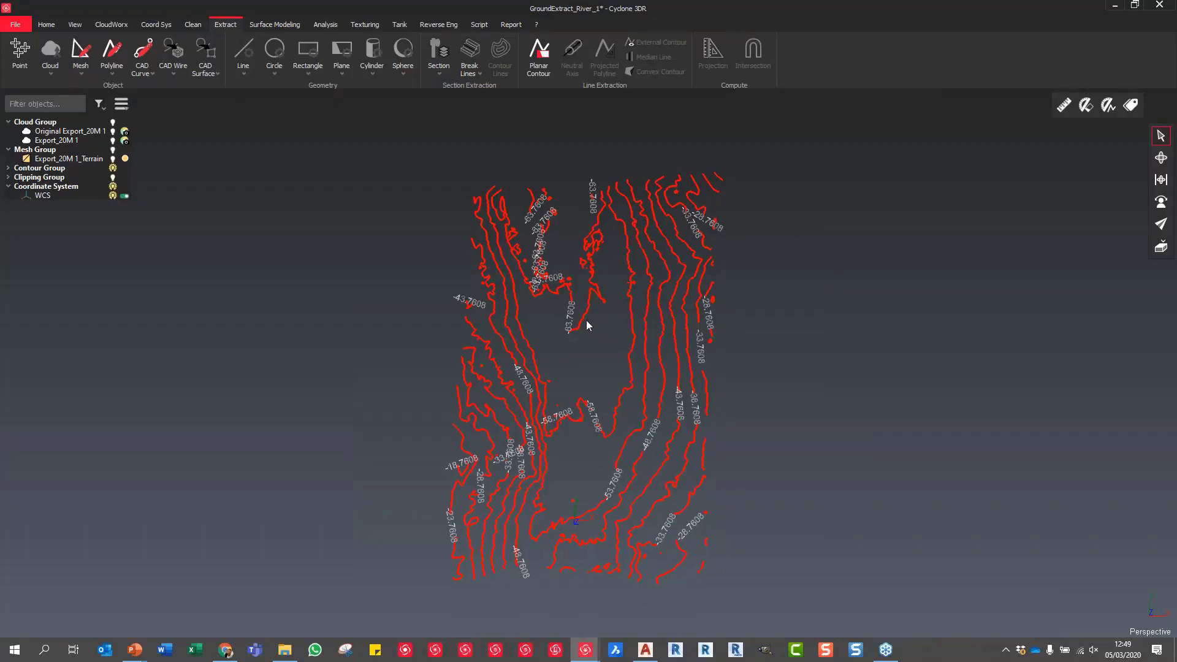
pyautogui.click(90, 160)
pyautogui.rightClick(91, 160)
pyautogui.press('Escape')
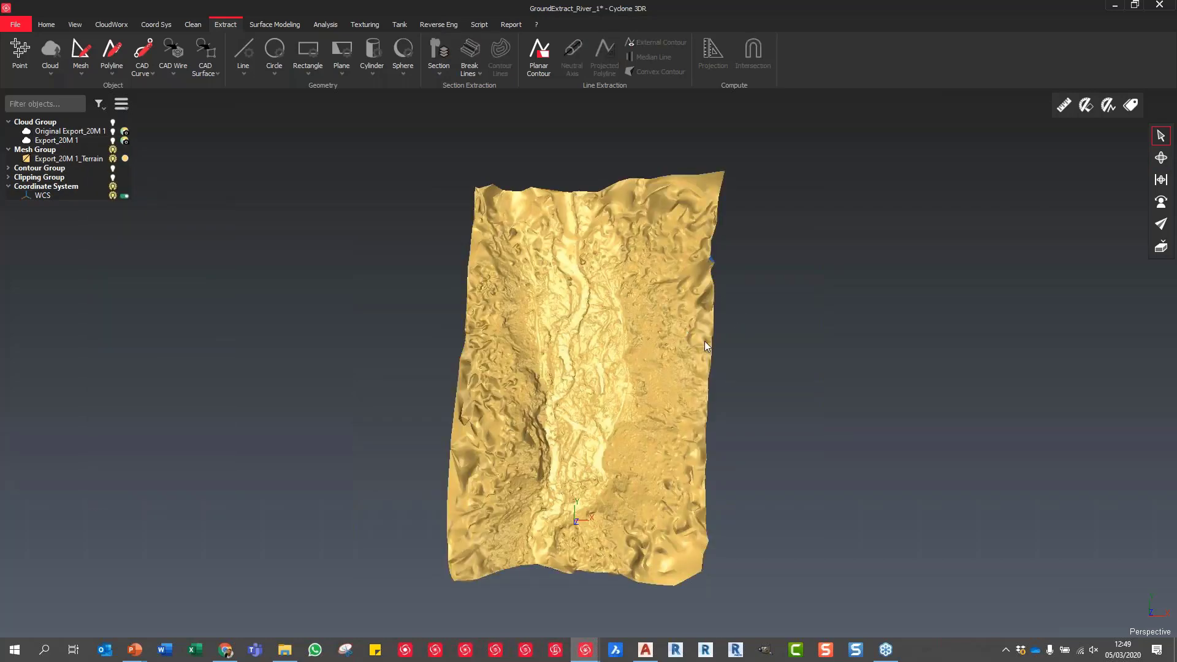
pyautogui.click(1163, 158)
pyautogui.moveTo(547, 370); pyautogui.dragTo(518, 320)
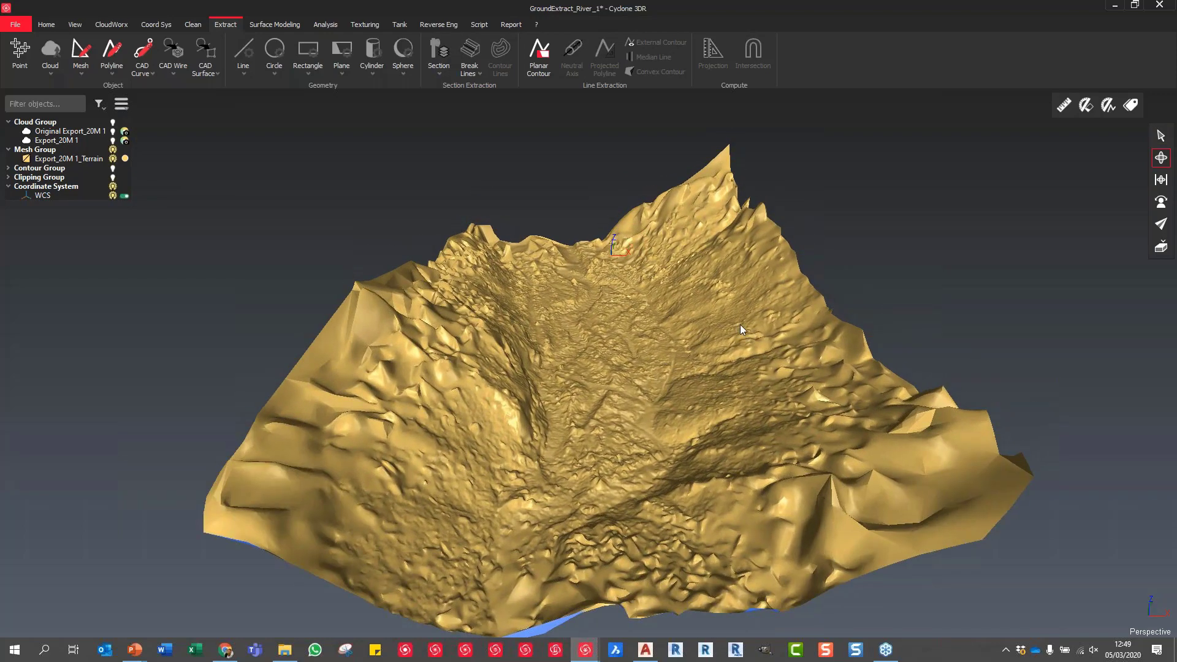